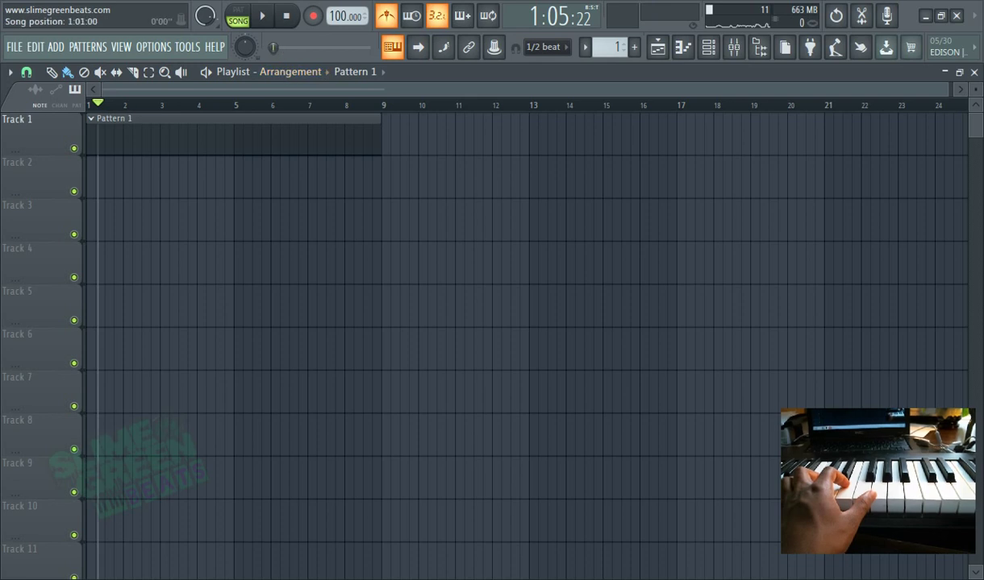
- Stop playback, set the project tempo to 131 BPM and play the metronome to hear the new tempo
{"action": "key", "text": "space"}
{"action": "left_click_drag", "start_coordinate": [339, 16], "coordinate": [339, 11]}
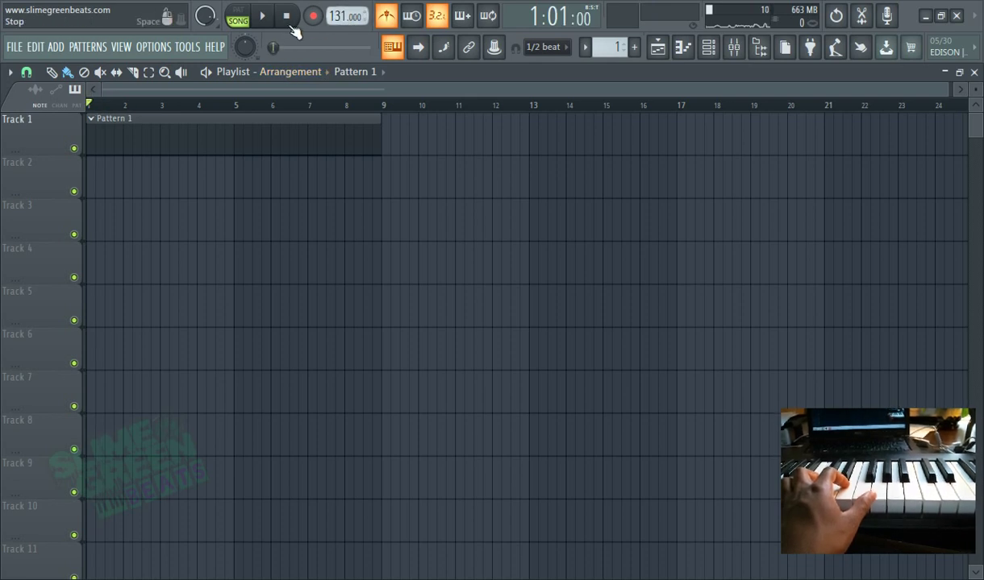
{"action": "left_click", "coordinate": [264, 17]}
{"action": "left_click", "coordinate": [265, 17]}
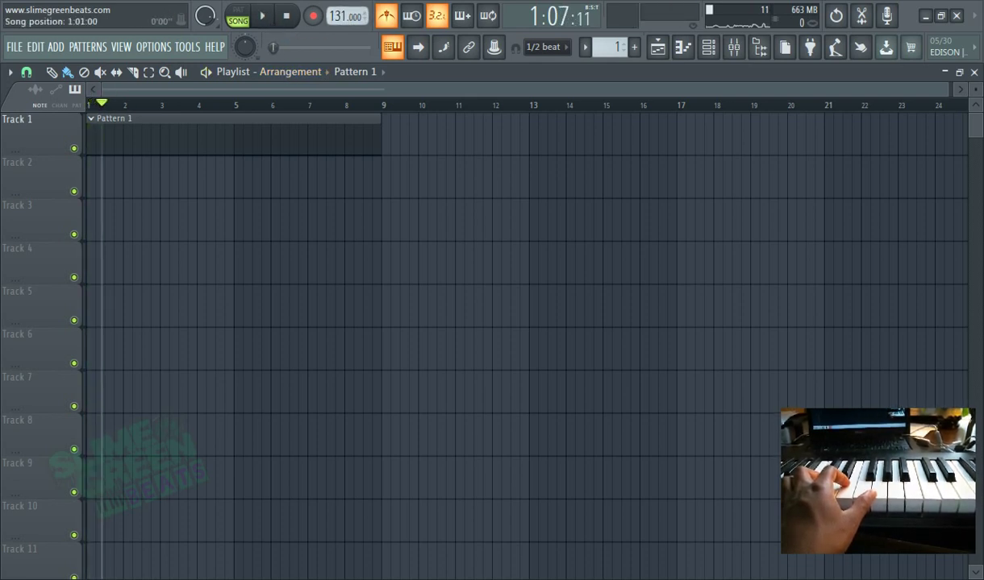
- Stop playback, arm recording in pattern mode and record the ElectraX64 chords into Pattern 1
{"action": "left_click", "coordinate": [287, 16]}
{"action": "left_click", "coordinate": [313, 16]}
{"action": "left_click", "coordinate": [246, 21]}
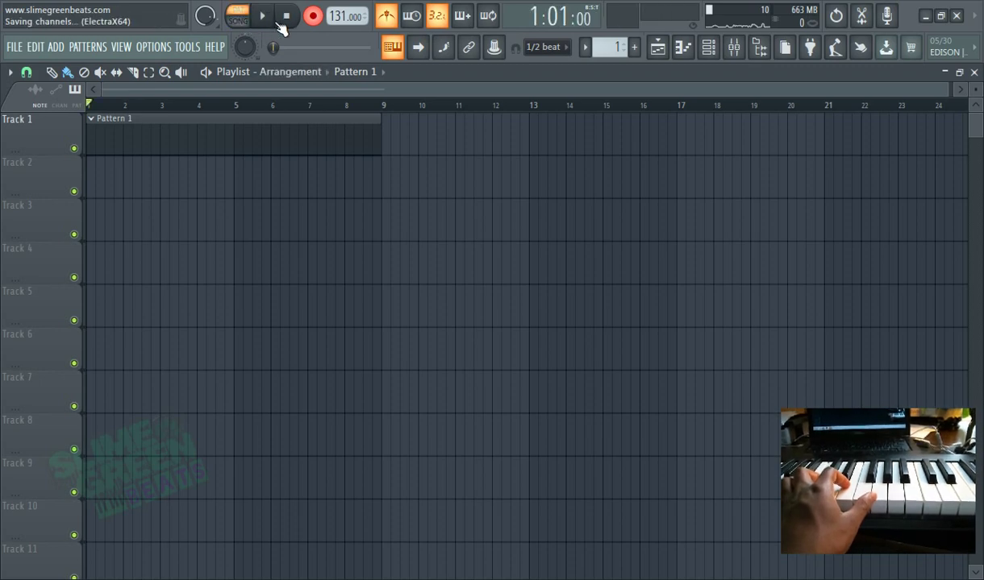
{"action": "left_click", "coordinate": [265, 17]}
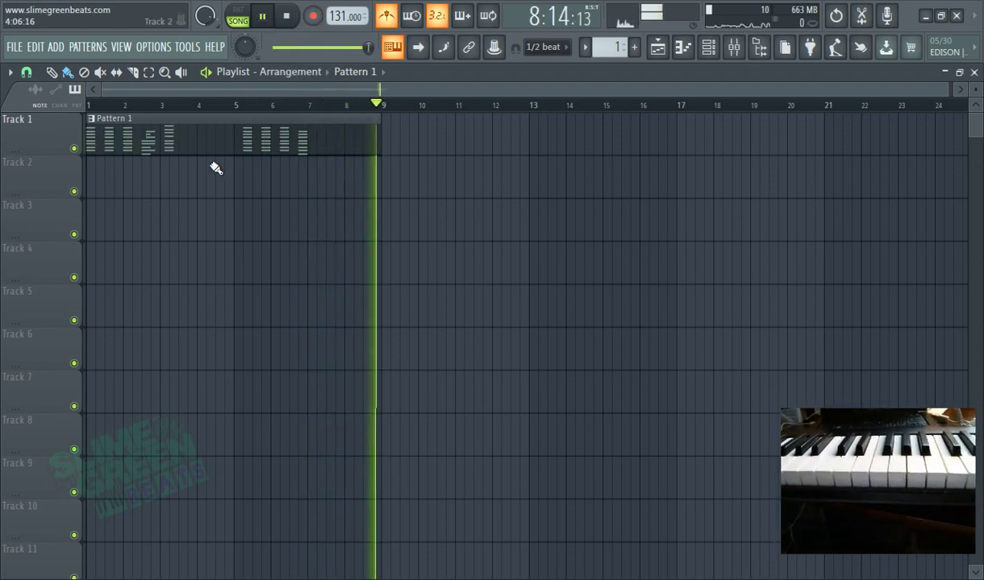
- Open Pattern 1's ElectraX64 notes in the piano roll and delete the first group of chords in bars 1 to 3
{"action": "double_click", "coordinate": [215, 130]}
{"action": "scroll", "coordinate": [249, 216], "scroll_direction": "up", "scroll_amount": 4}
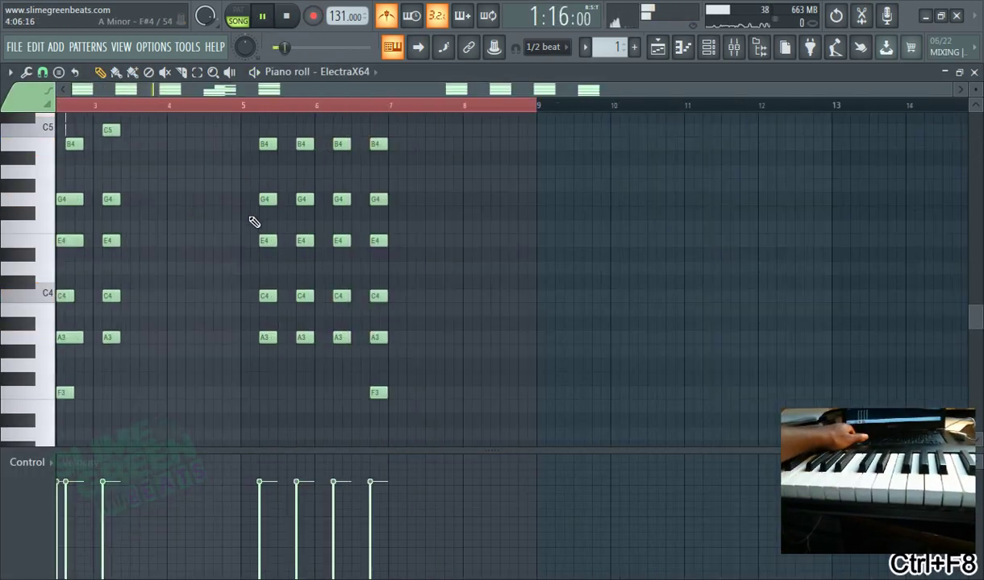
{"action": "scroll", "coordinate": [283, 205], "scroll_direction": "down", "scroll_amount": 2}
{"action": "scroll", "coordinate": [258, 196], "scroll_direction": "up", "scroll_amount": 4}
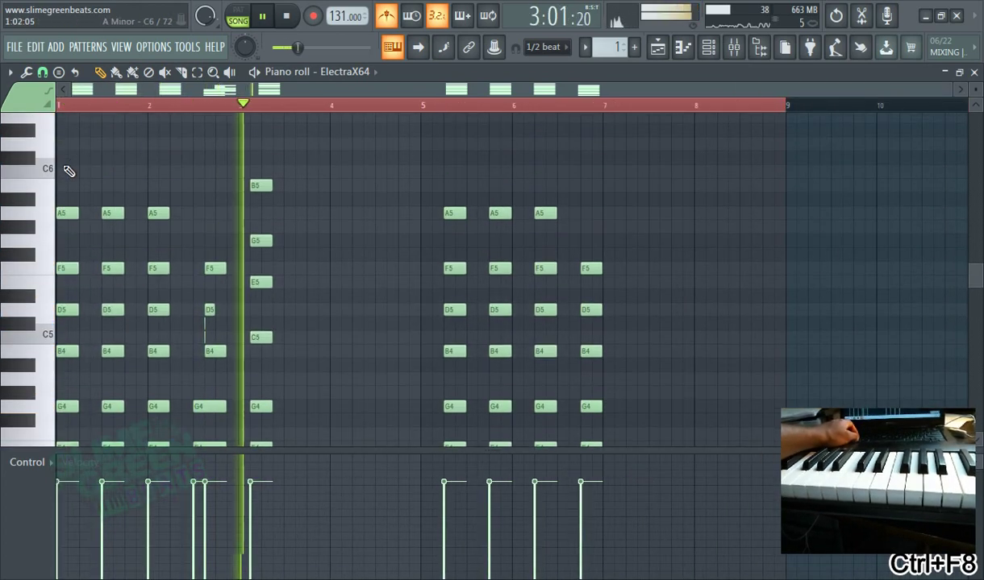
{"action": "left_click_drag", "start_coordinate": [66, 167], "coordinate": [349, 455]}
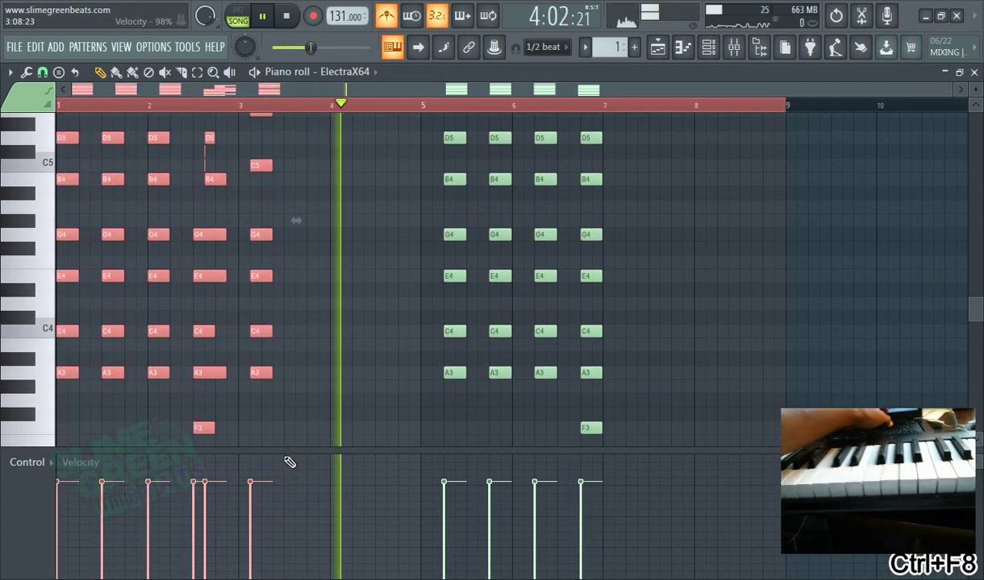
{"action": "key", "text": "Delete"}
- Select all four remaining chords, shift them back so the first starts at bar 1, and clear the selection
{"action": "key", "text": "ctrl+a"}
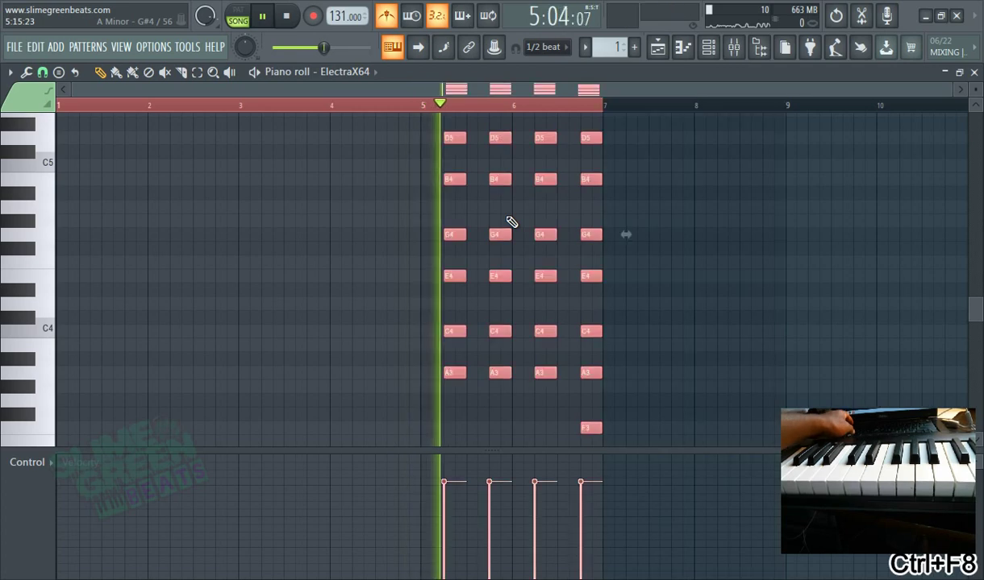
{"action": "key", "text": "shift+Left"}
{"action": "key", "text": "shift+Left"}
{"action": "key", "text": "shift+Left"}
{"action": "key", "text": "shift+Left"}
{"action": "key", "text": "shift+Left"}
{"action": "key", "text": "shift+Left"}
{"action": "key", "text": "shift+Left"}
{"action": "key", "text": "shift+Left"}
{"action": "key", "text": "shift+Left"}
{"action": "key", "text": "shift+Left"}
{"action": "key", "text": "shift+Left"}
{"action": "key", "text": "shift+Left"}
{"action": "key", "text": "shift+Left"}
{"action": "key", "text": "shift+Left"}
{"action": "key", "text": "shift+Left"}
{"action": "key", "text": "shift+Left"}
{"action": "key", "text": "shift+Left"}
{"action": "key", "text": "shift+Left"}
{"action": "key", "text": "shift+Left"}
{"action": "key", "text": "shift+Left"}
{"action": "key", "text": "shift+Left"}
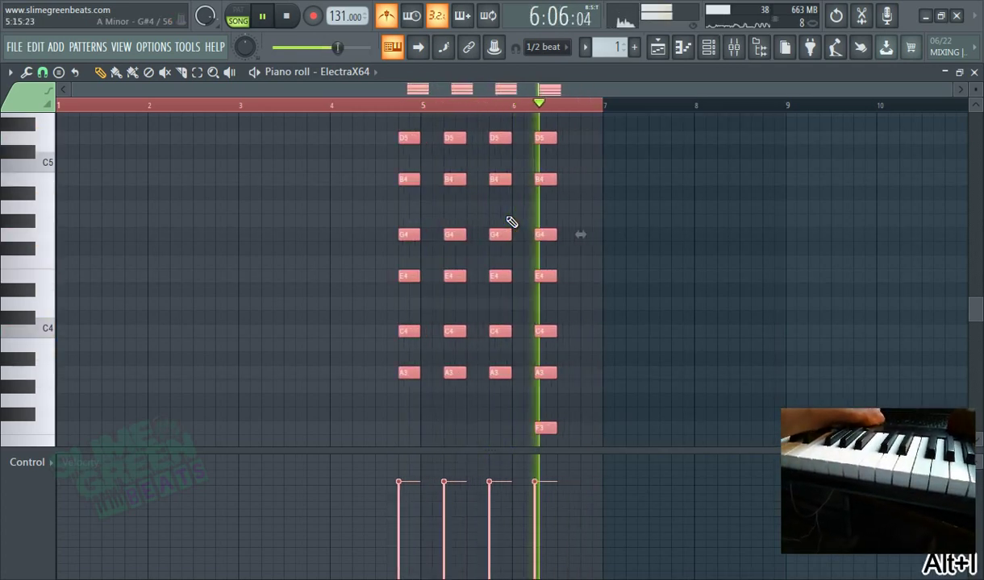
{"action": "key", "text": "shift+Left"}
{"action": "key", "text": "shift+Left"}
{"action": "key", "text": "shift+Left"}
{"action": "key", "text": "shift+Left"}
{"action": "key", "text": "shift+Left"}
{"action": "key", "text": "shift+Left"}
{"action": "key", "text": "shift+Left"}
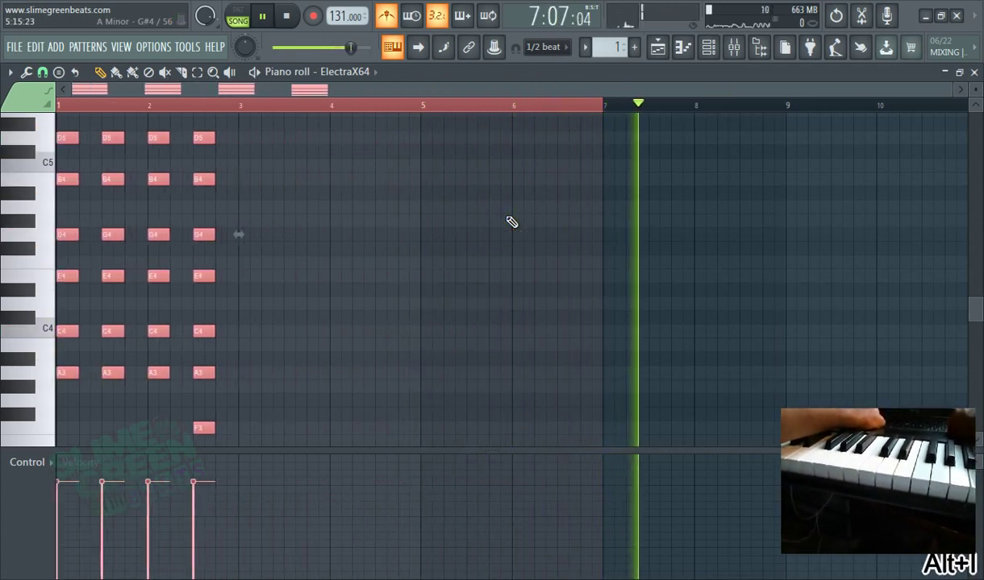
{"action": "key", "text": "ctrl+d"}
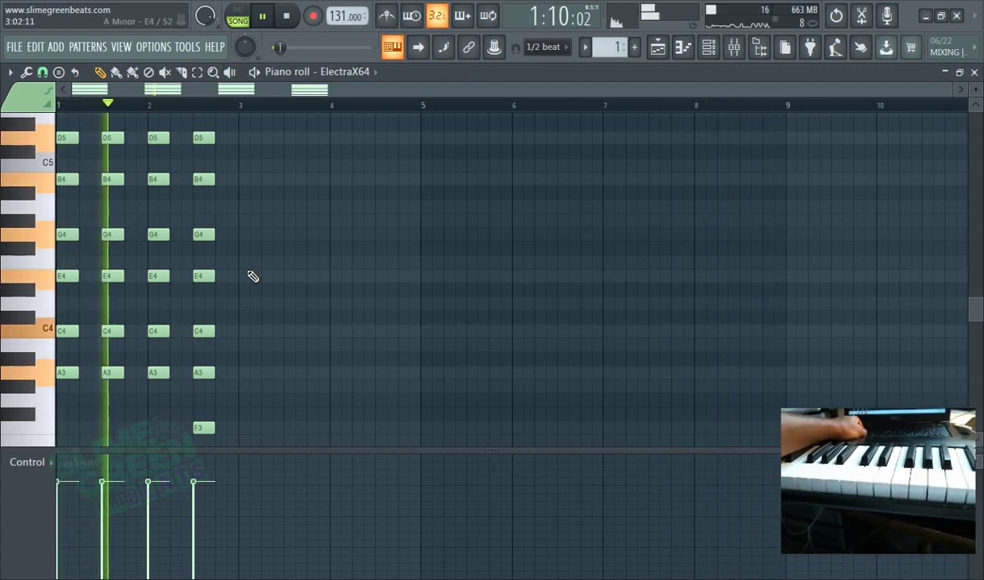
- Select bars 1 and 2 in the piano roll and duplicate their four chords into bars 3 and 4
{"action": "scroll", "coordinate": [261, 263], "scroll_direction": "up", "scroll_amount": 5}
{"action": "scroll", "coordinate": [264, 258], "scroll_direction": "down", "scroll_amount": 3}
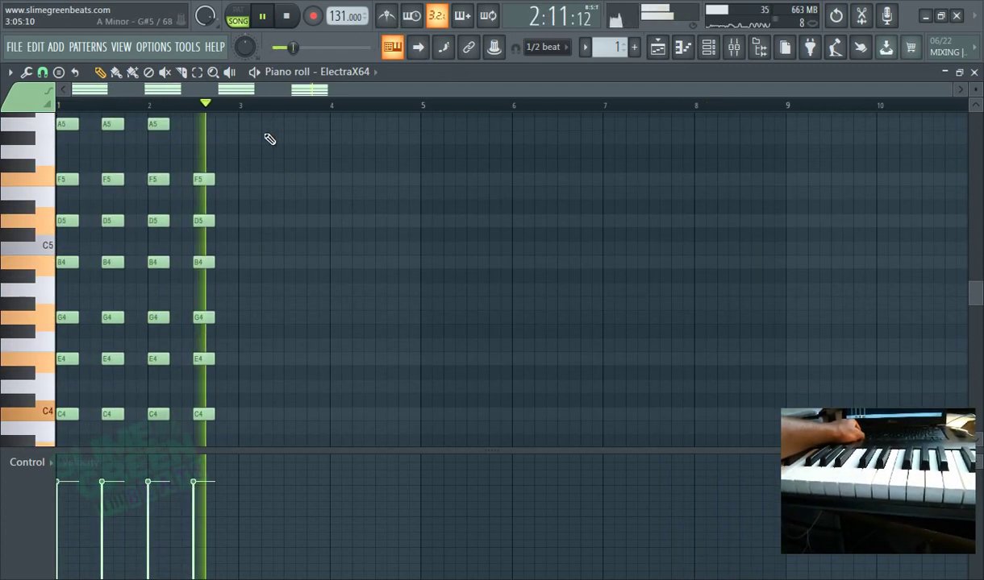
{"action": "left_click_drag", "start_coordinate": [240, 106], "coordinate": [58, 106]}
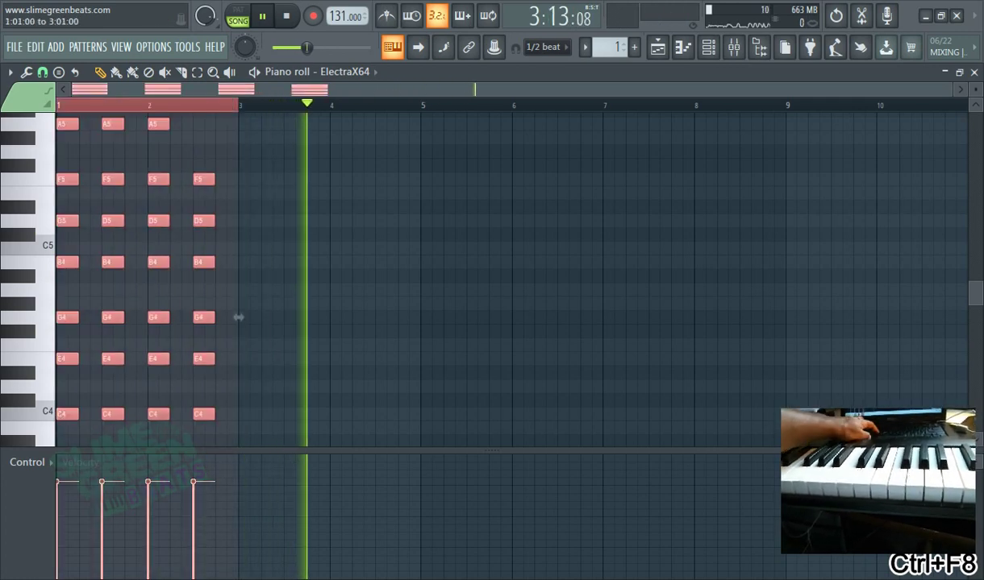
{"action": "key", "text": "ctrl+b"}
{"action": "scroll", "coordinate": [427, 240], "scroll_direction": "up", "scroll_amount": 2}
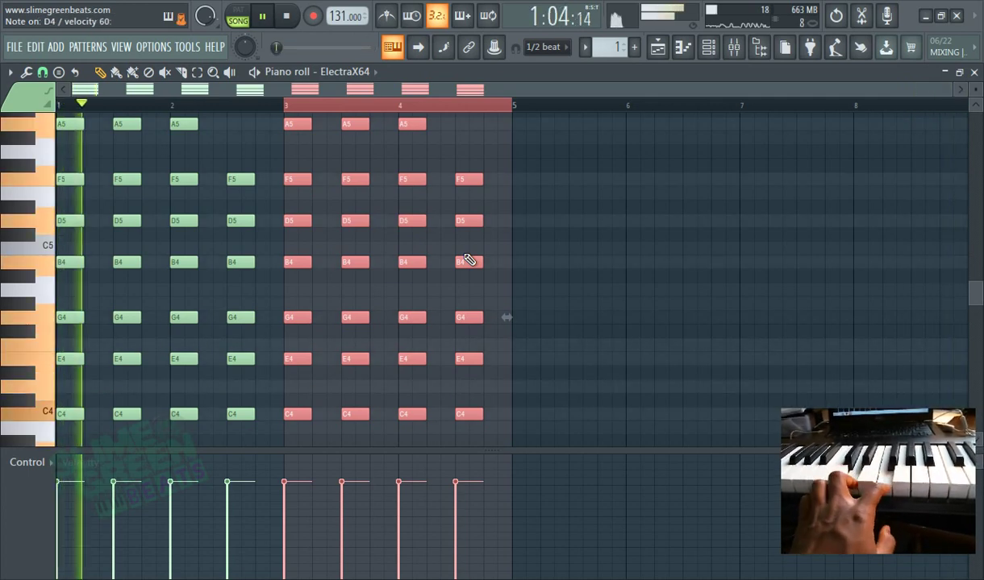
- Pause playback, deselect the duplicated chords and play the four-bar chord loop again from bar 1
{"action": "left_click", "coordinate": [262, 16]}
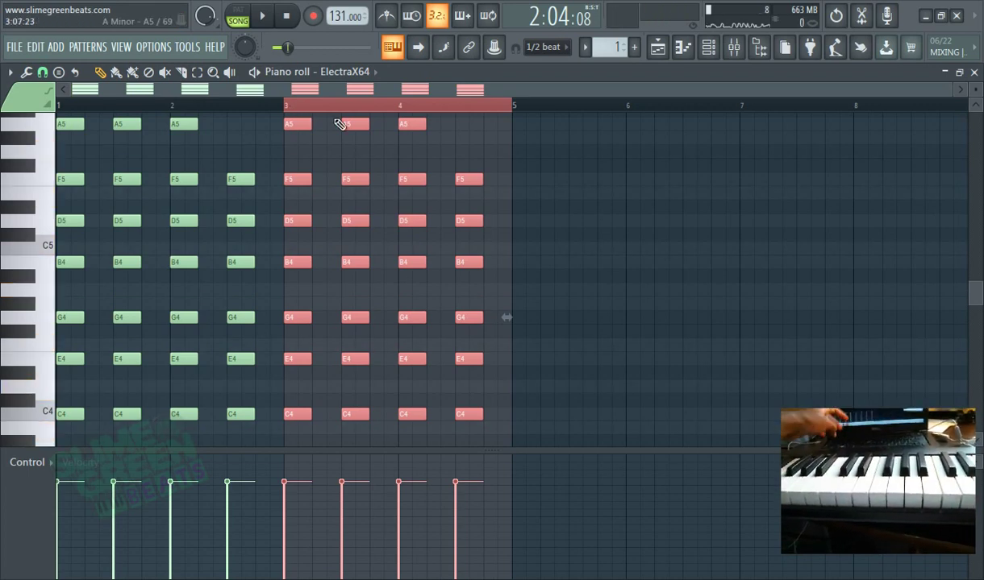
{"action": "key", "text": "ctrl+d"}
{"action": "scroll", "coordinate": [214, 183], "scroll_direction": "up", "scroll_amount": 1}
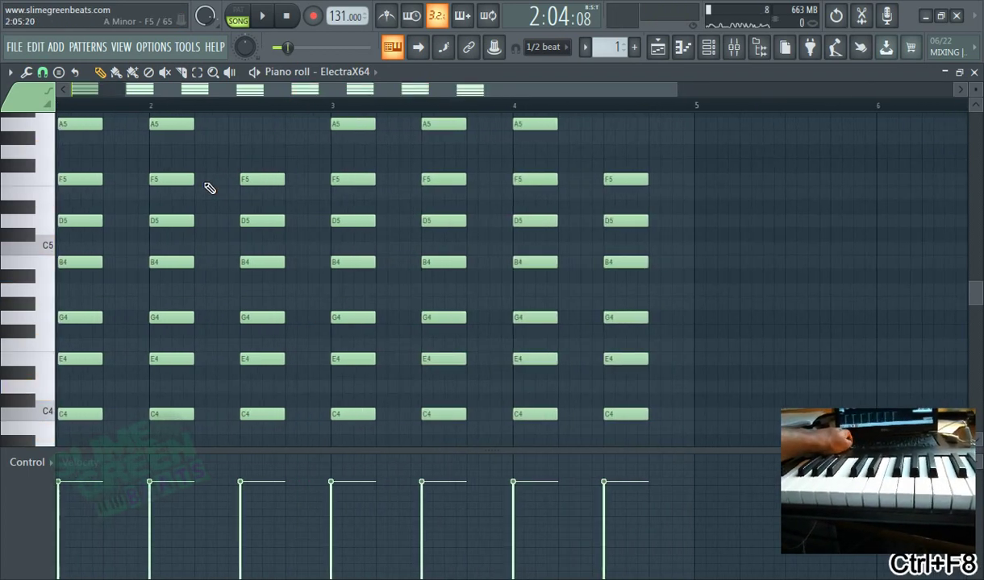
{"action": "scroll", "coordinate": [202, 182], "scroll_direction": "down", "scroll_amount": 1}
{"action": "scroll", "coordinate": [161, 156], "scroll_direction": "up", "scroll_amount": 1}
{"action": "left_click", "coordinate": [59, 107]}
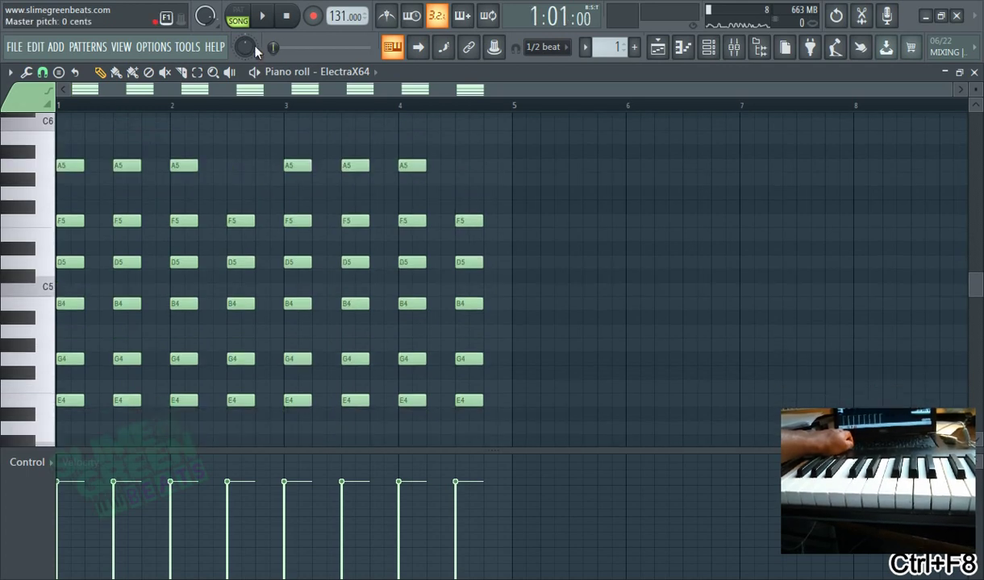
{"action": "left_click", "coordinate": [264, 15]}
{"action": "scroll", "coordinate": [484, 234], "scroll_direction": "down", "scroll_amount": 2}
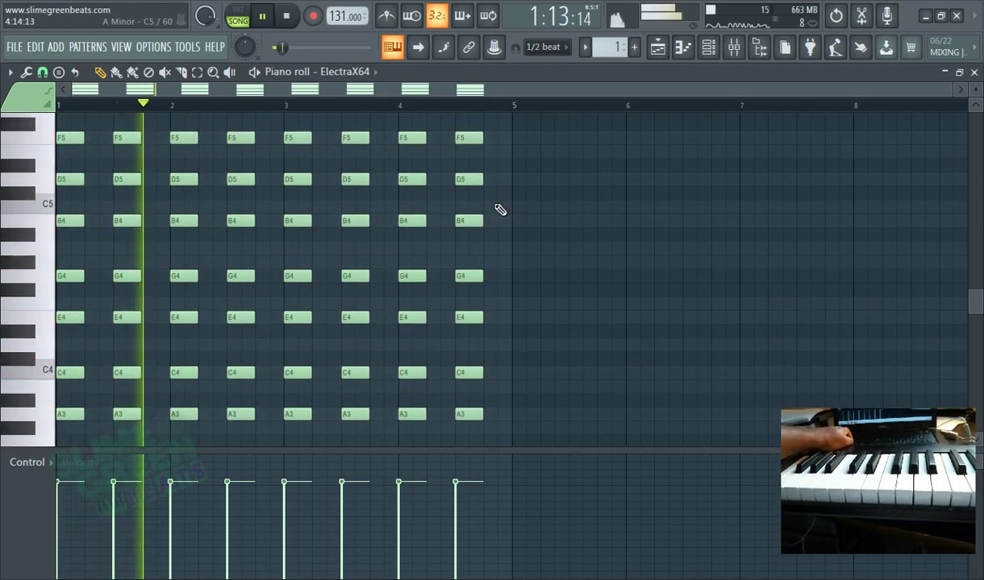
- Clone the ElectraX64 channel in the channel rack
{"action": "left_click", "coordinate": [708, 47]}
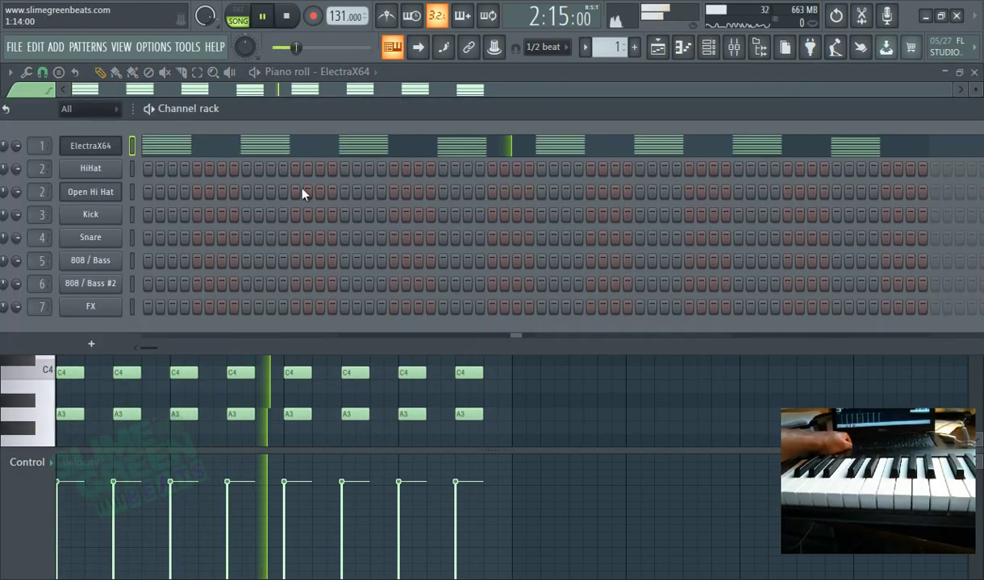
{"action": "right_click", "coordinate": [114, 152]}
{"action": "left_click", "coordinate": [201, 279]}
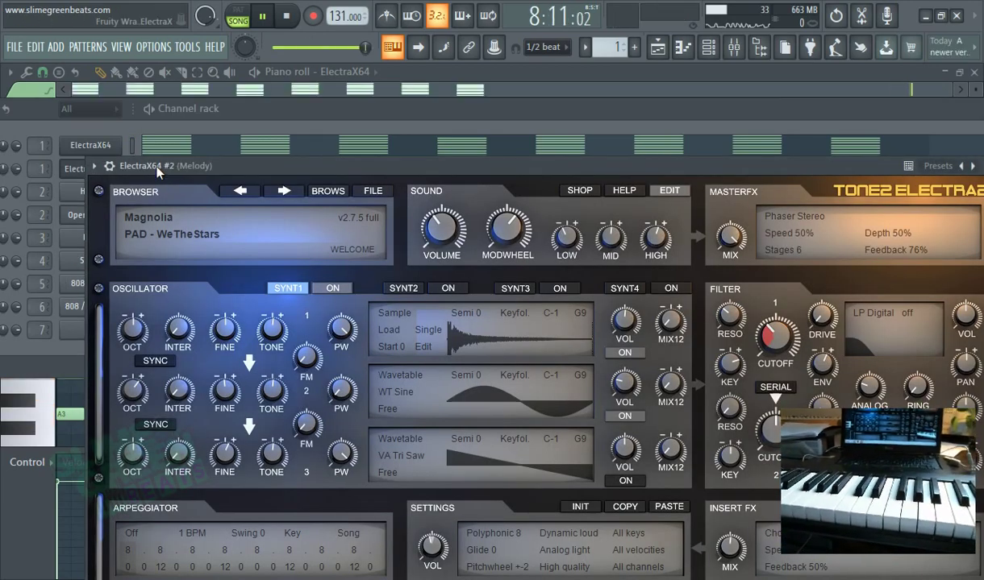
- Copy the chord notes from the ElectraX64 channel and paste them into the ElectraX64 #2 channel
{"action": "left_click", "coordinate": [127, 119]}
{"action": "right_click", "coordinate": [113, 152]}
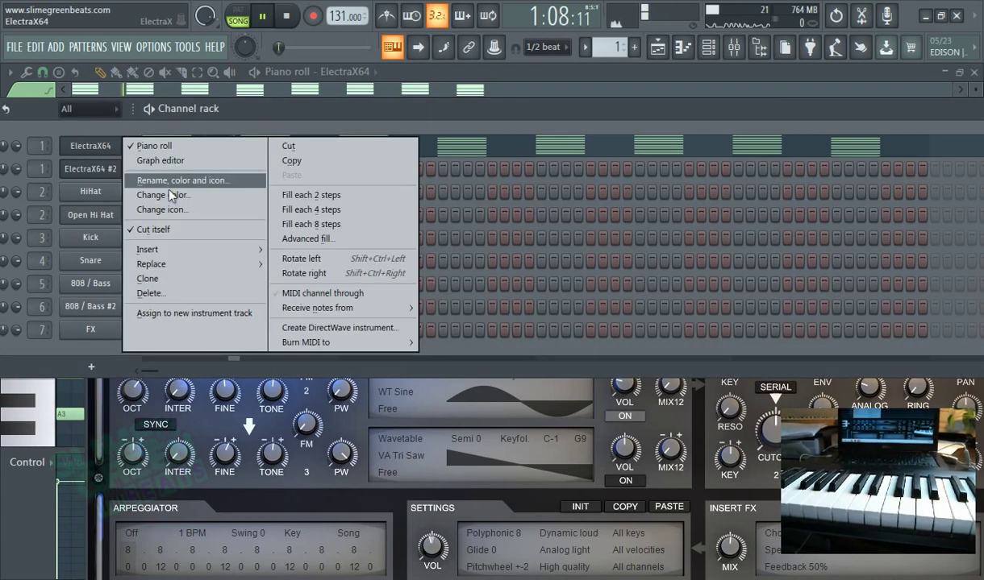
{"action": "mouse_move", "coordinate": [252, 249]}
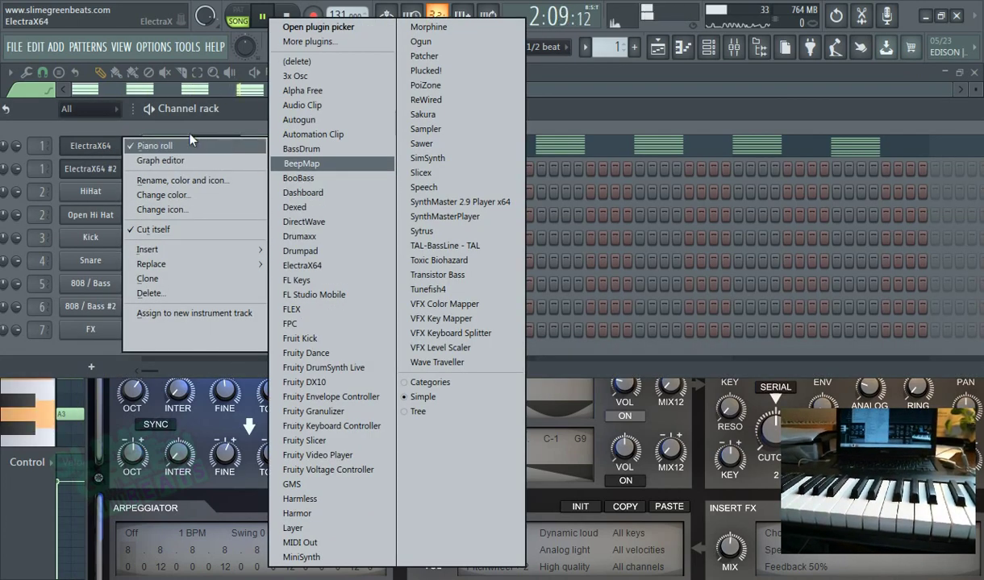
{"action": "left_click", "coordinate": [102, 127]}
{"action": "right_click", "coordinate": [99, 142]}
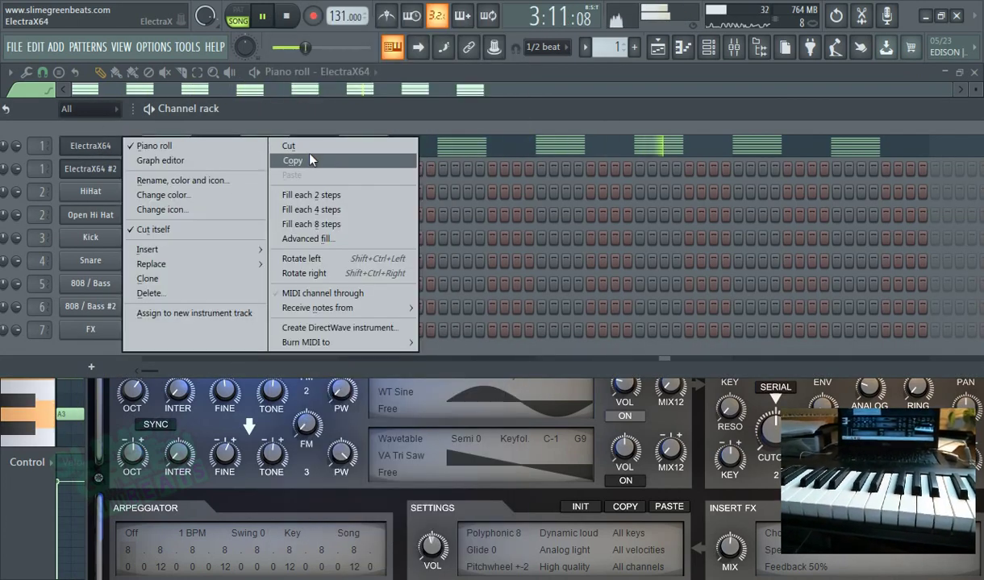
{"action": "left_click", "coordinate": [291, 160]}
{"action": "left_click", "coordinate": [85, 169]}
{"action": "right_click", "coordinate": [85, 170]}
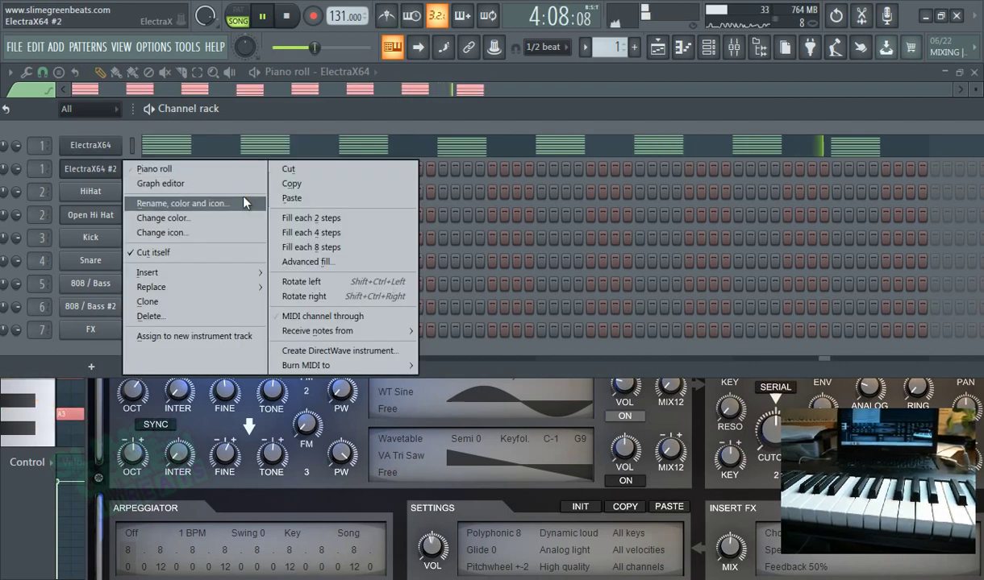
{"action": "left_click", "coordinate": [285, 198]}
{"action": "left_click", "coordinate": [85, 171]}
{"action": "left_click", "coordinate": [102, 169]}
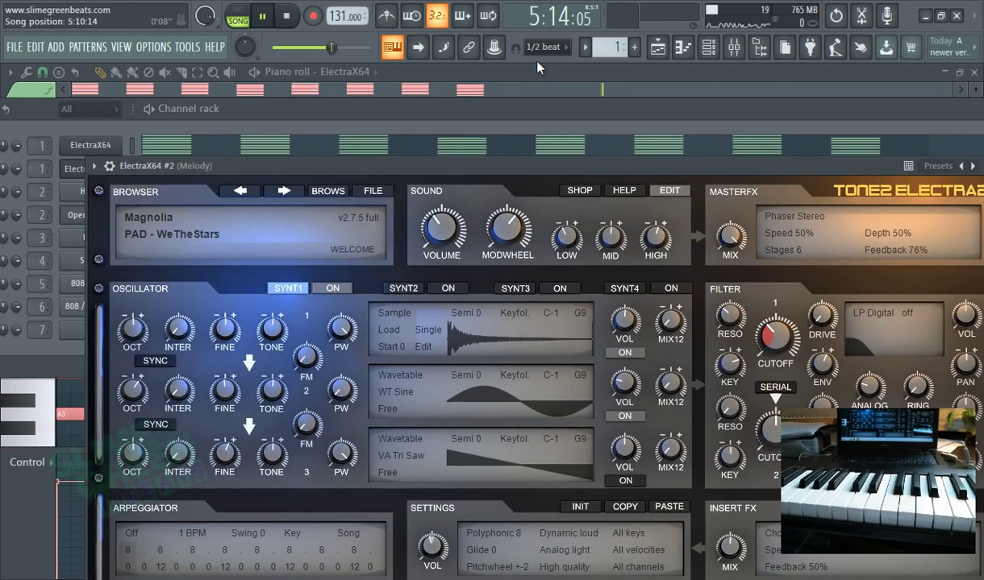
- Shorten the Pattern 1 clip on playlist Track 1 to four bars, ending at bar 5
{"action": "left_click", "coordinate": [658, 47]}
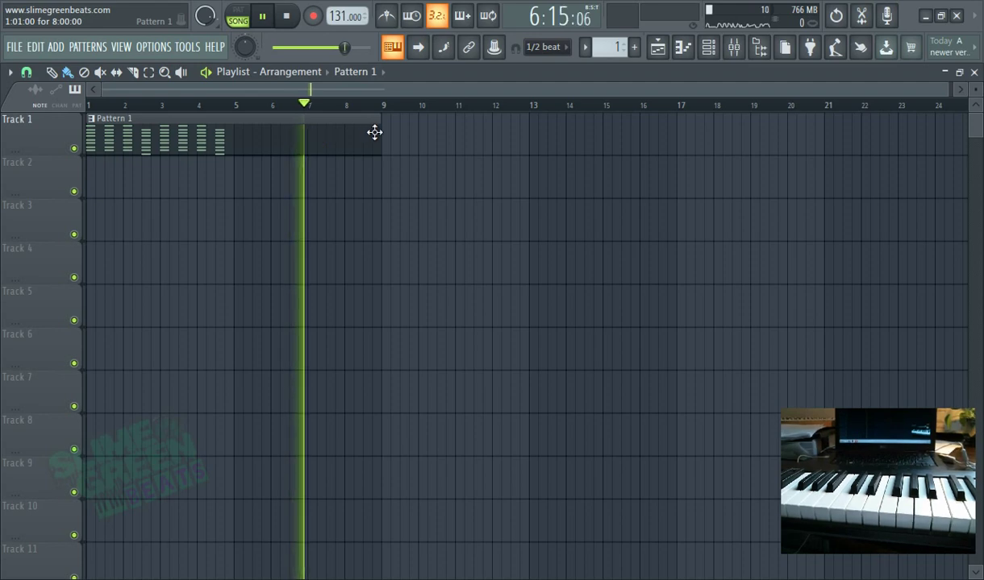
{"action": "left_click_drag", "start_coordinate": [375, 132], "coordinate": [232, 146]}
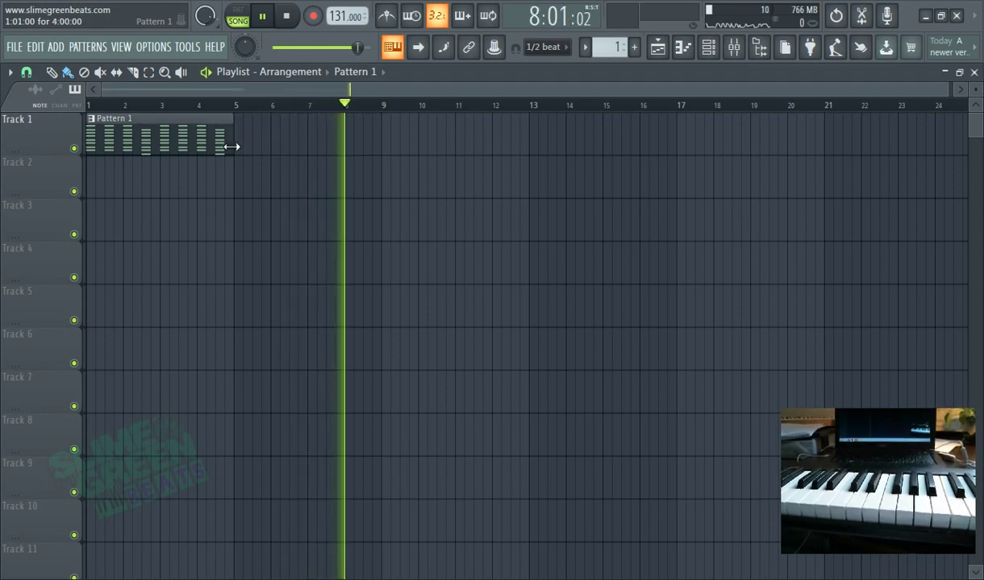
- Open the patch browser of ElectraX64 #2 and try PLUCK - CartiFramez and PAD - UDig from the Magnolia bank
{"action": "left_click", "coordinate": [707, 46]}
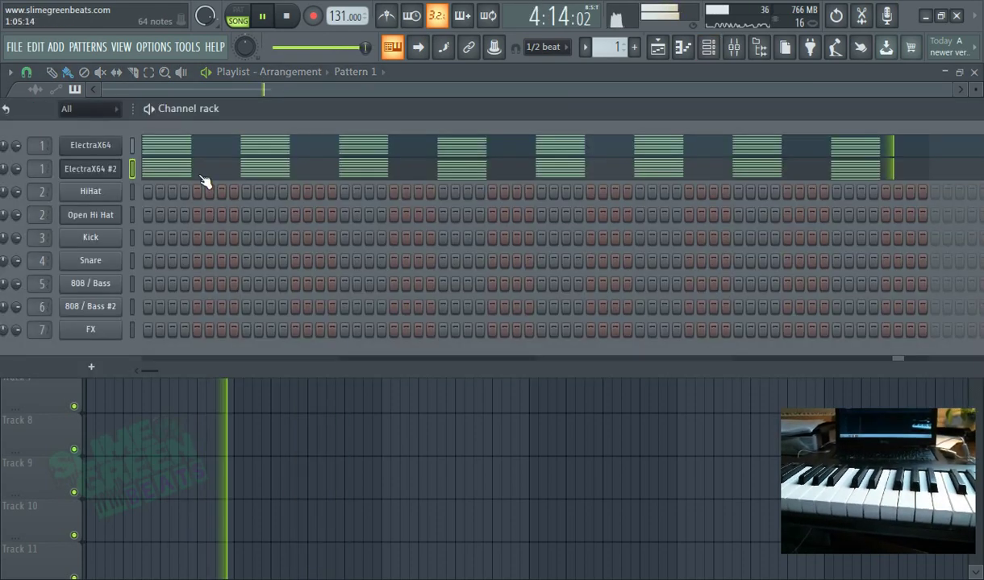
{"action": "left_click", "coordinate": [98, 169]}
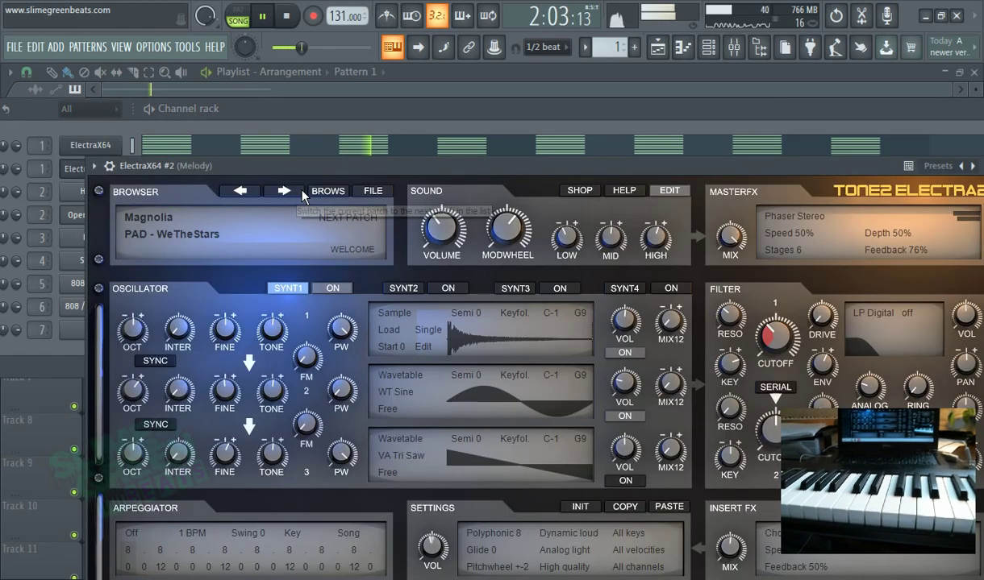
{"action": "left_click", "coordinate": [325, 192]}
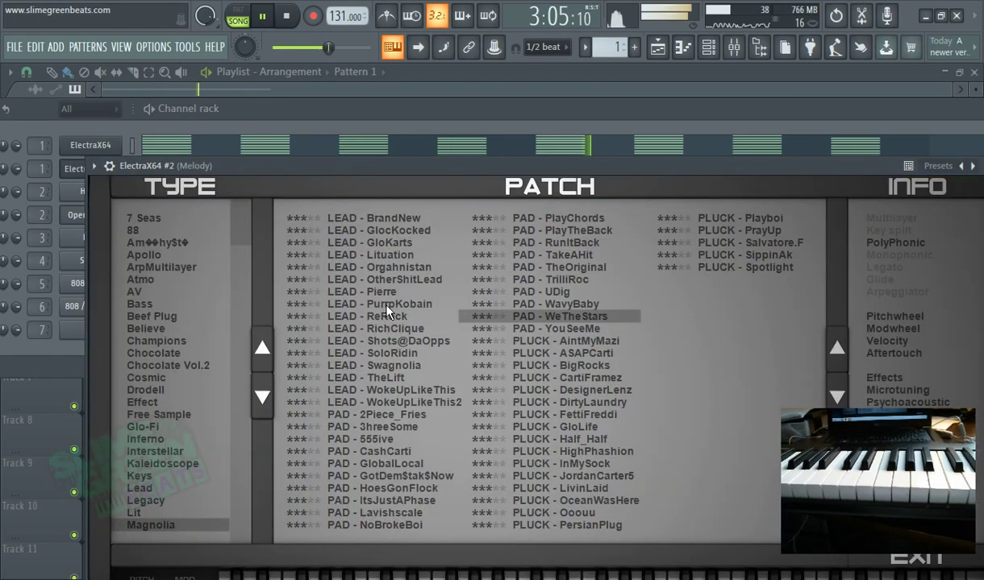
{"action": "left_click", "coordinate": [546, 379]}
{"action": "left_click", "coordinate": [563, 294]}
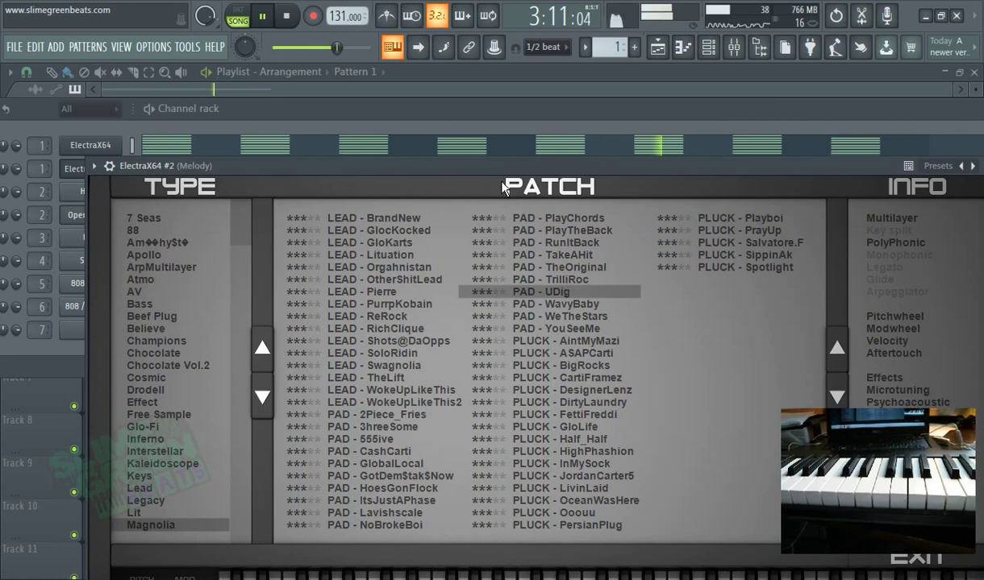
- Audition PAD - PlayChords, PAD - GotDem$tak$Now and PAD - ItsJustAPhase on ElectraX64 #2, and return to PAD - UDig
{"action": "left_click_drag", "start_coordinate": [477, 171], "coordinate": [518, 154]}
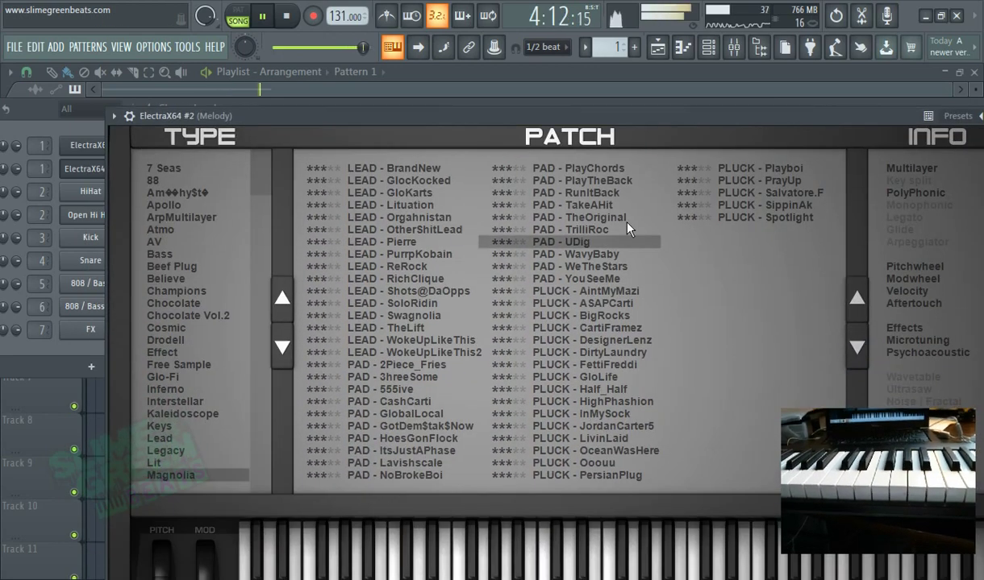
{"action": "left_click", "coordinate": [578, 168]}
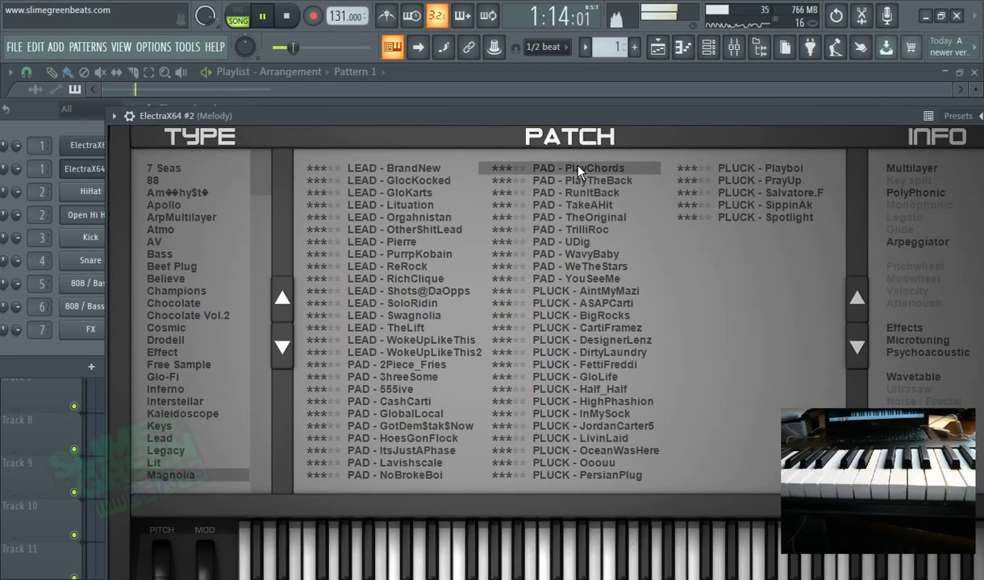
{"action": "left_click", "coordinate": [580, 242]}
{"action": "left_click", "coordinate": [406, 431]}
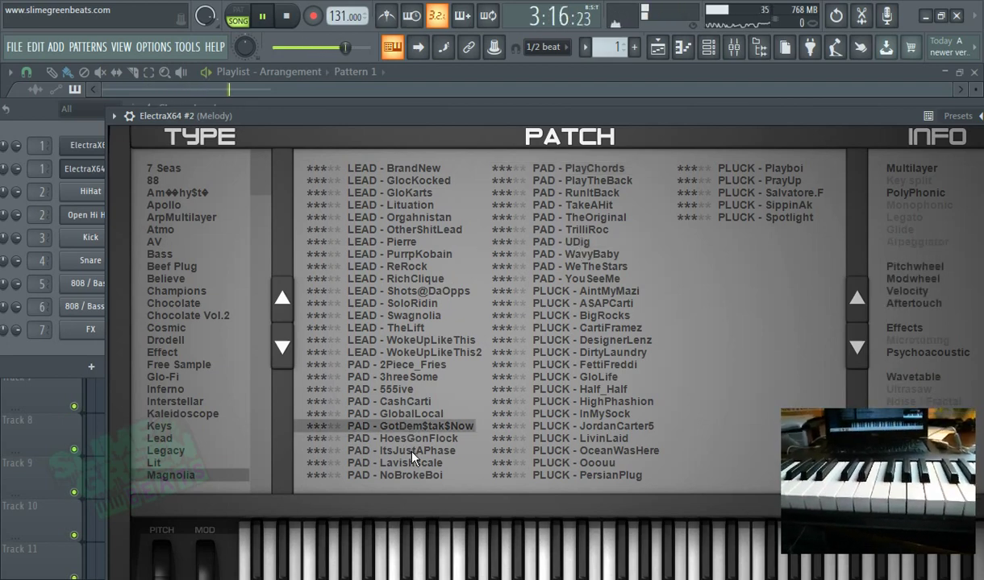
{"action": "left_click", "coordinate": [412, 451]}
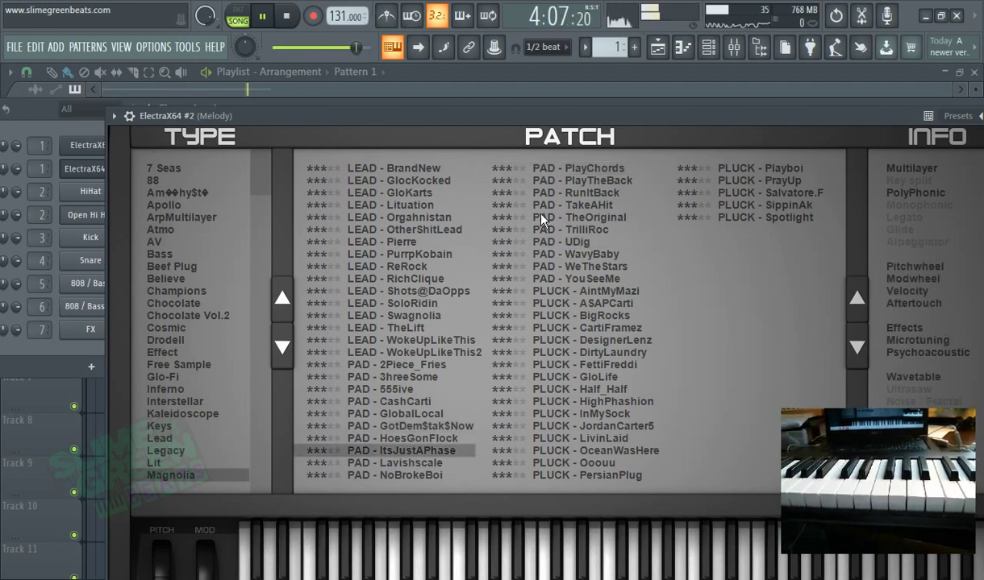
{"action": "left_click", "coordinate": [570, 242]}
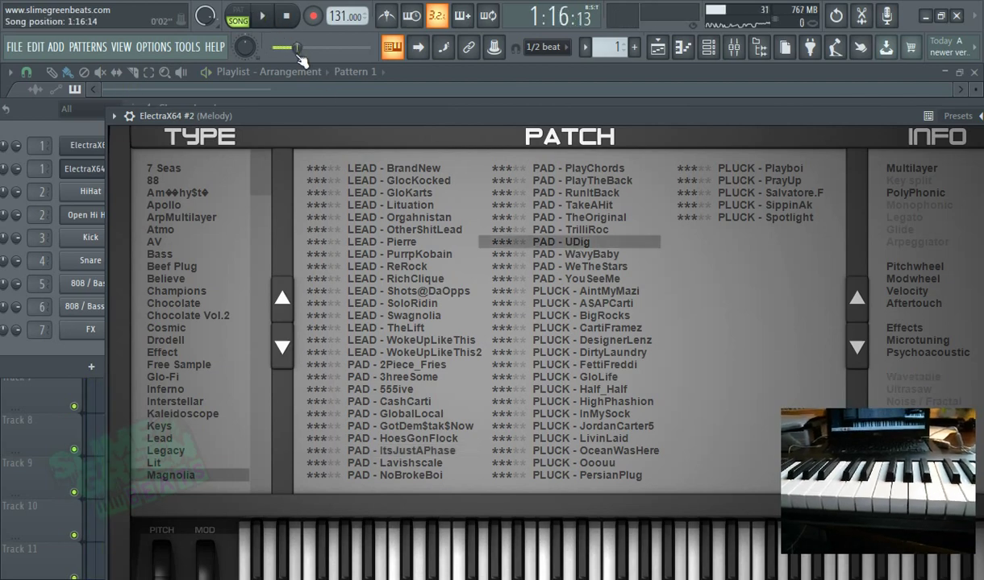
- Clone the ElectraX64 #2 channel while the chords play and switch to Pattern 2
{"action": "left_click", "coordinate": [38, 121]}
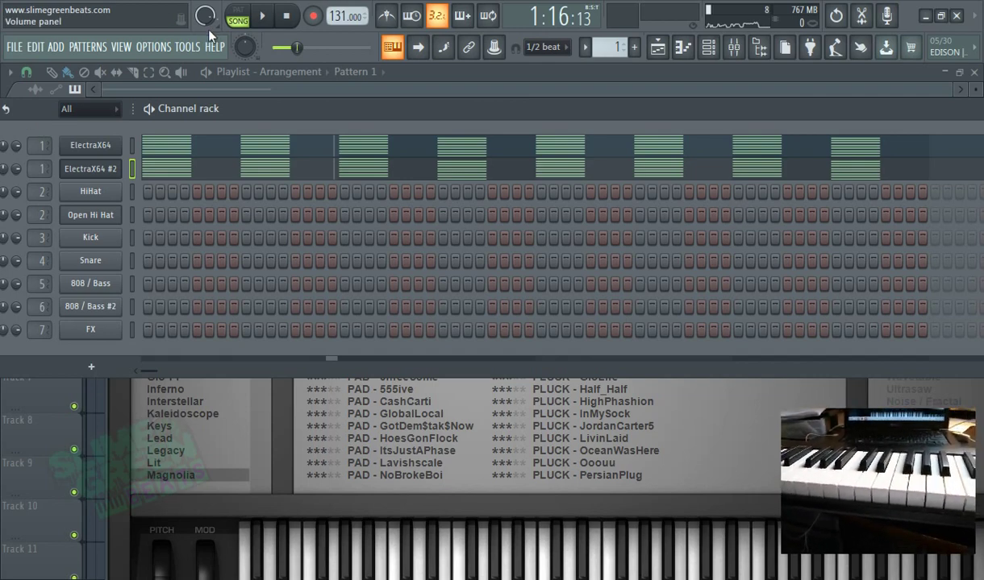
{"action": "left_click", "coordinate": [262, 15]}
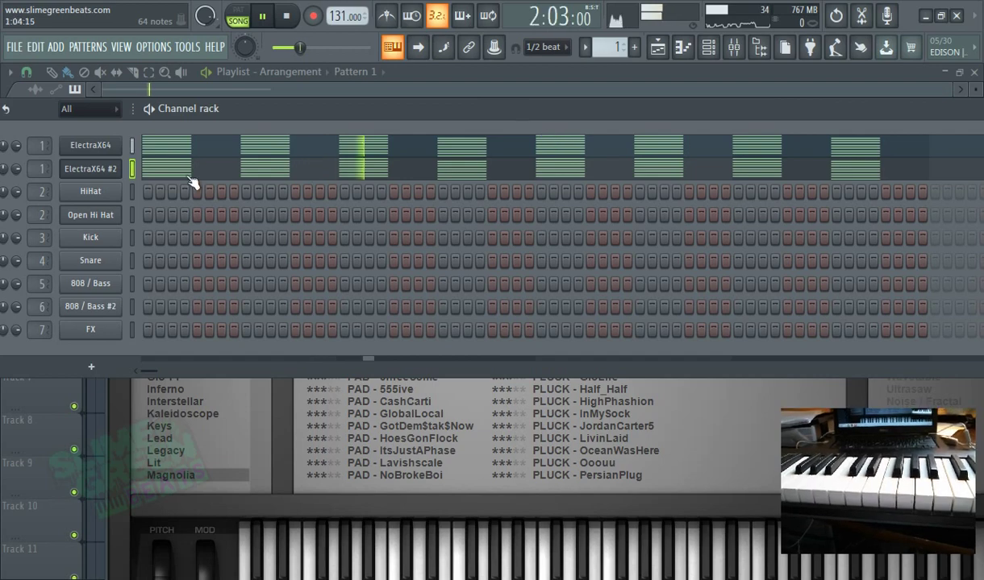
{"action": "right_click", "coordinate": [119, 167]}
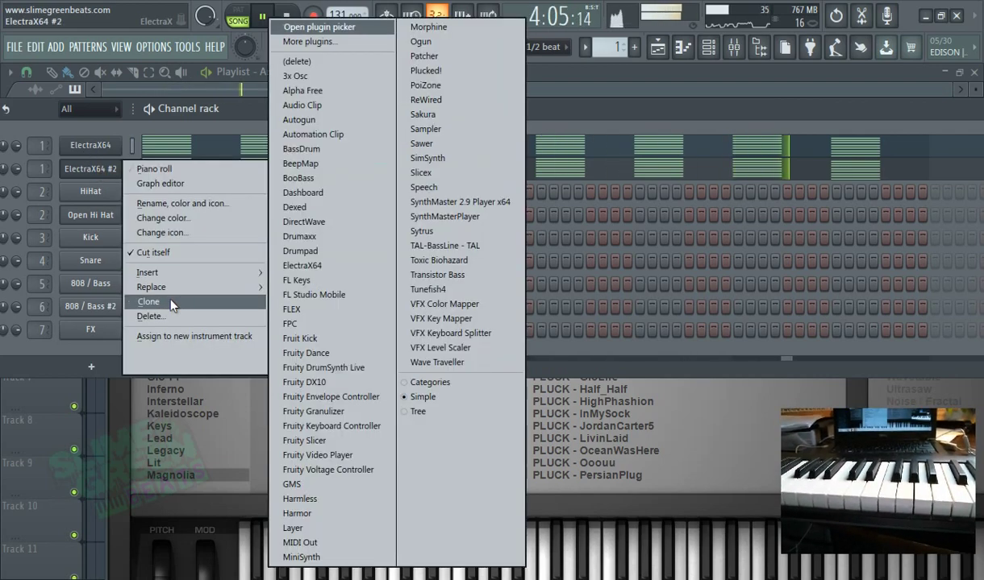
{"action": "left_click", "coordinate": [170, 301]}
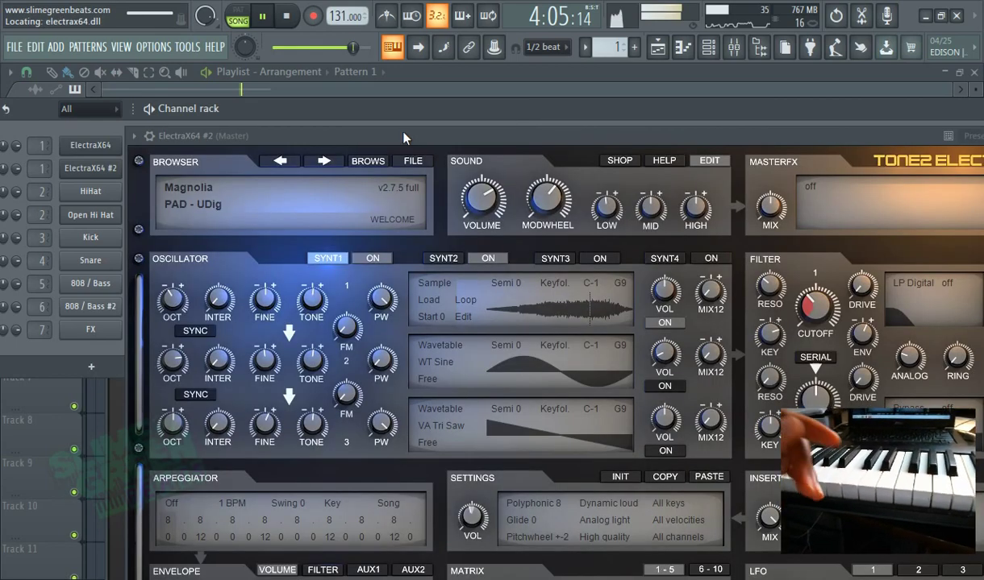
{"action": "left_click", "coordinate": [364, 122]}
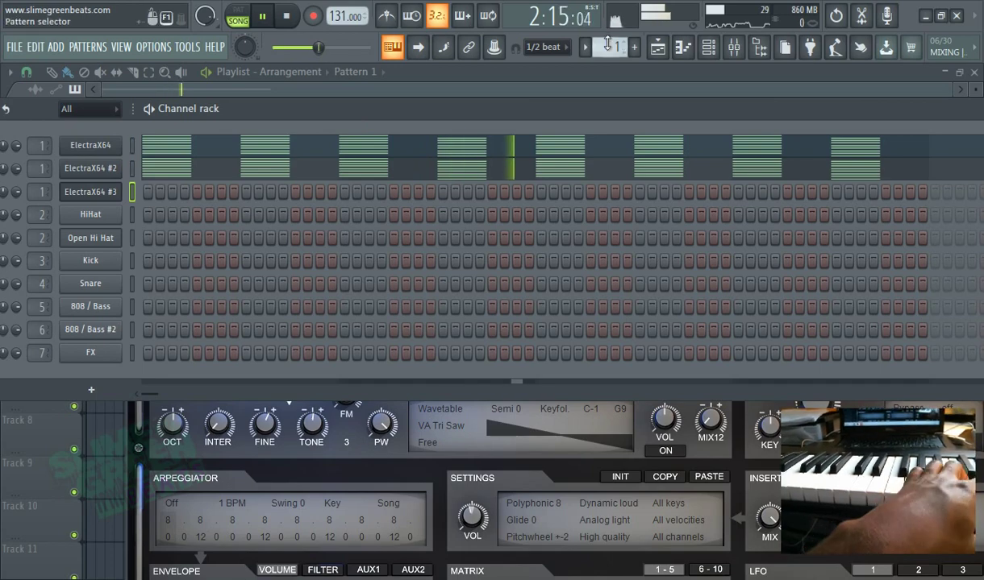
{"action": "left_click", "coordinate": [634, 47]}
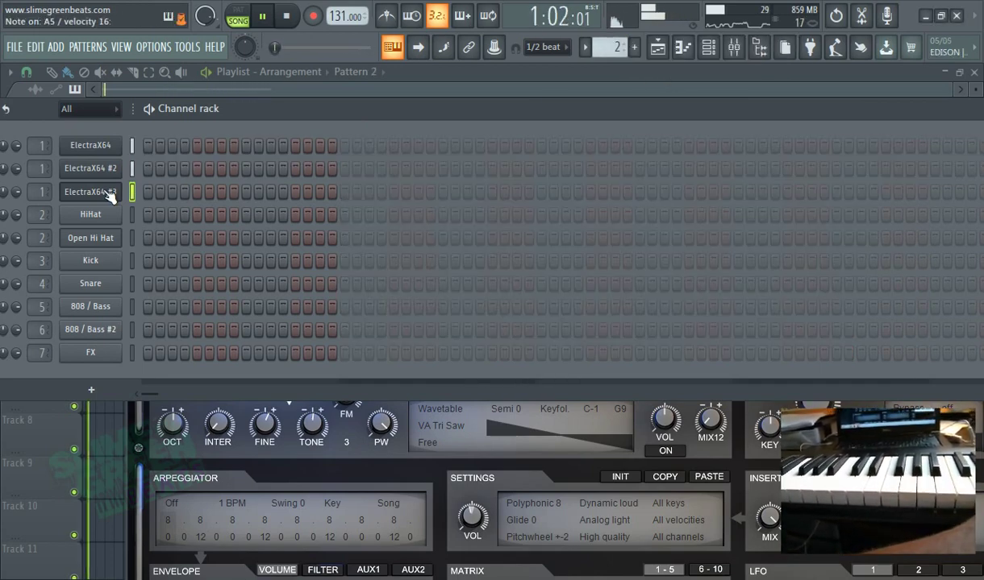
- Open the patch browser of ElectraX64 #3 and load LEAD - Swagnolia from the Magnolia bank
{"action": "left_click", "coordinate": [107, 193]}
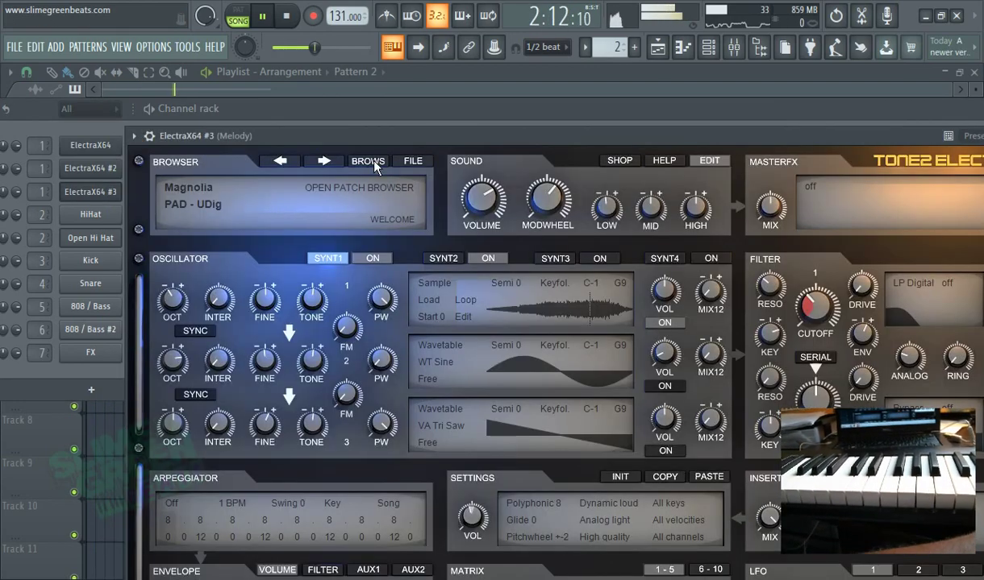
{"action": "left_click", "coordinate": [367, 161]}
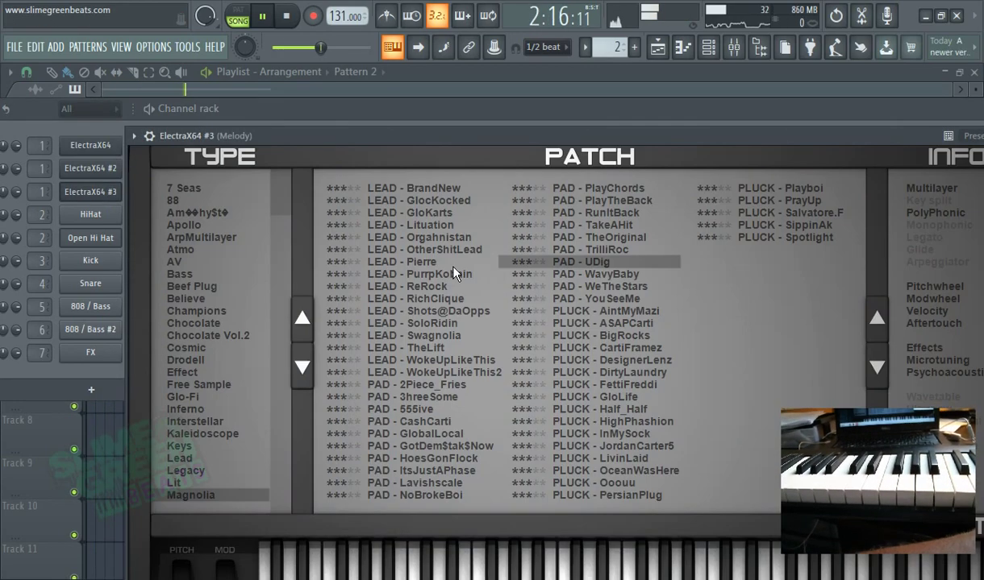
{"action": "left_click", "coordinate": [451, 421]}
{"action": "left_click", "coordinate": [433, 335]}
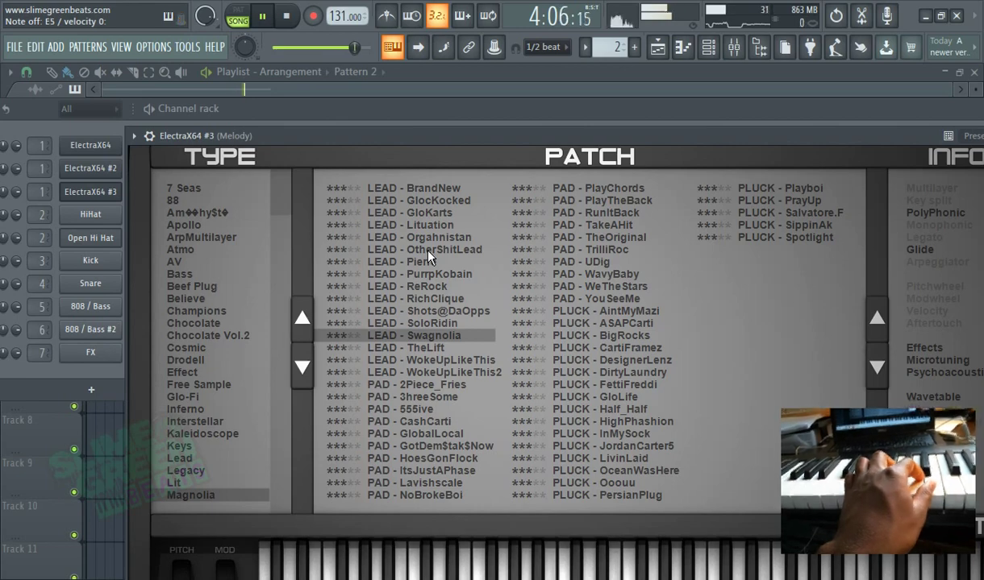
- Try to record an ElectraX64 #3 melody into Pattern 2, and remove its clip from playlist Track 2
{"action": "left_click", "coordinate": [262, 16]}
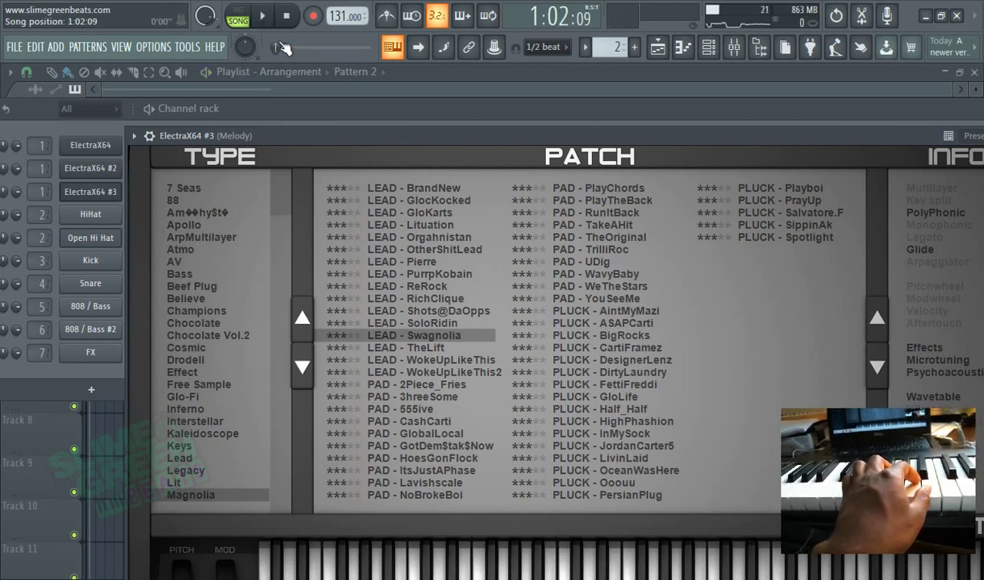
{"action": "left_click", "coordinate": [263, 17]}
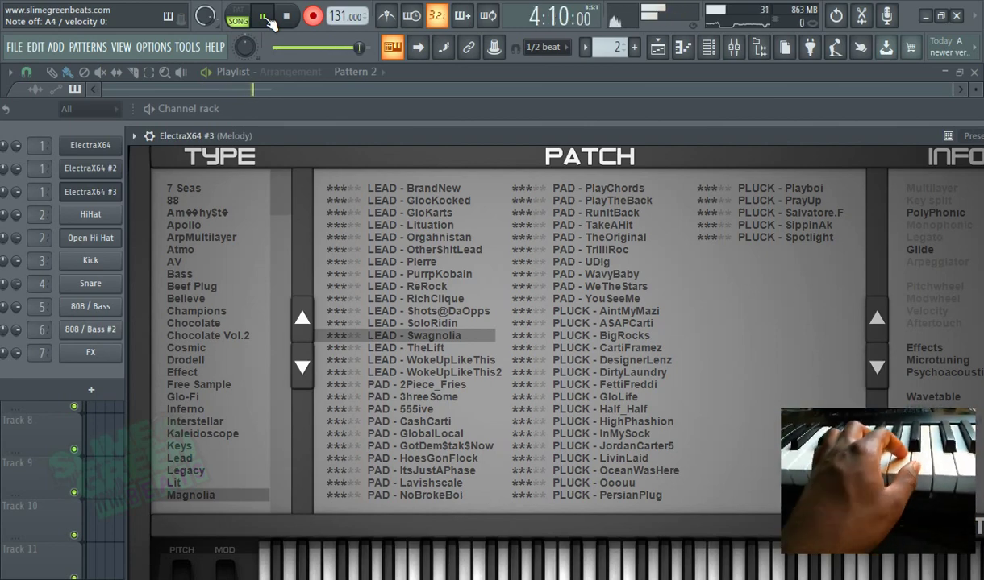
{"action": "left_click", "coordinate": [314, 20]}
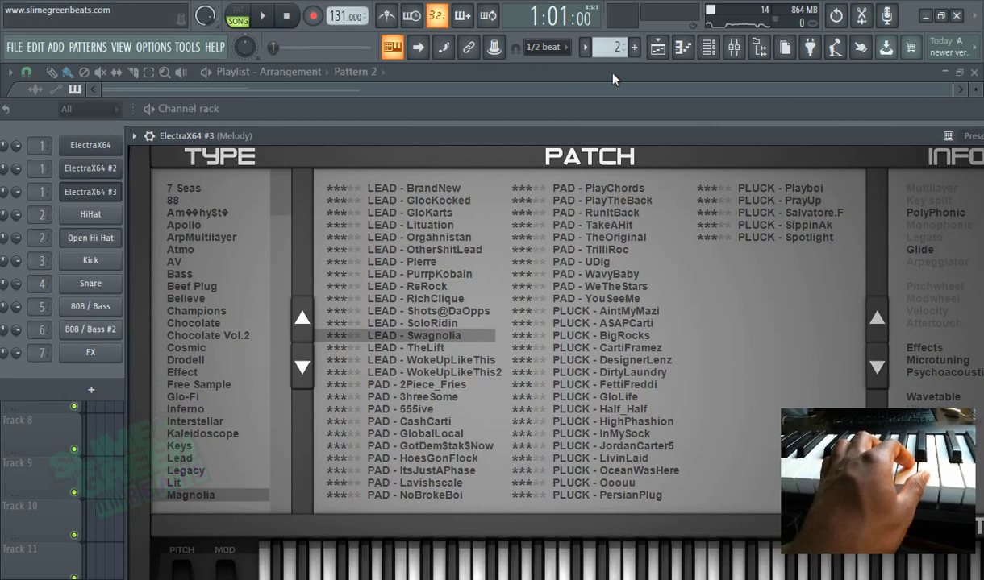
{"action": "left_click", "coordinate": [657, 47]}
{"action": "right_click", "coordinate": [245, 190]}
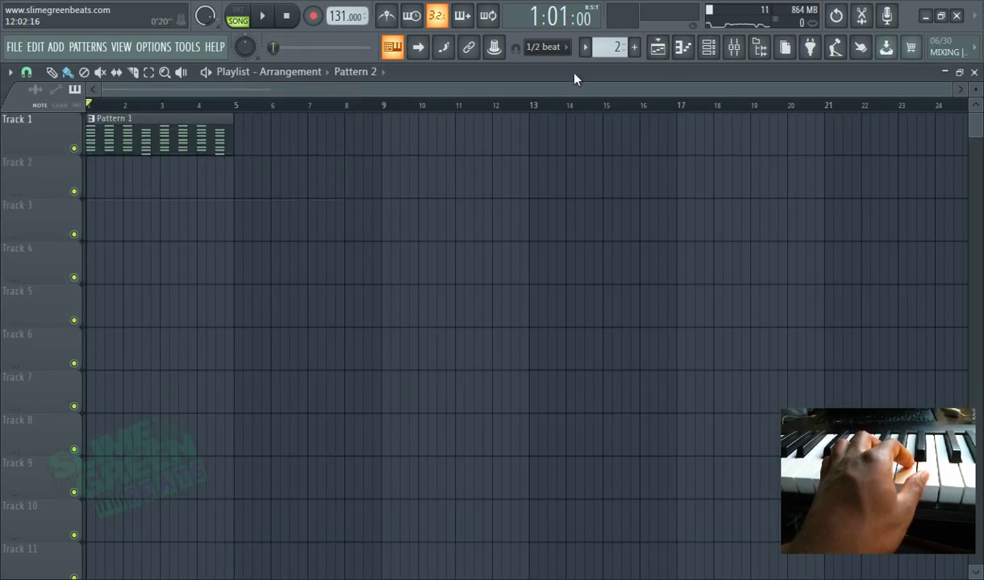
- Add a second Pattern 1 clip at bar 5 on Track 1 and record an ElectraX64 #3 melody over the chords
{"action": "left_click", "coordinate": [634, 48]}
{"action": "left_click", "coordinate": [267, 136]}
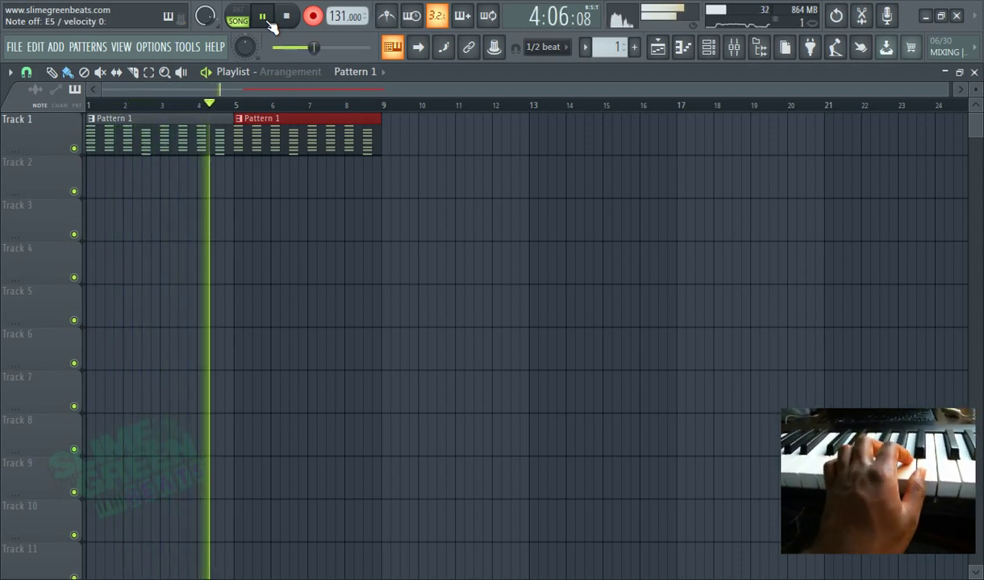
{"action": "left_click", "coordinate": [271, 23]}
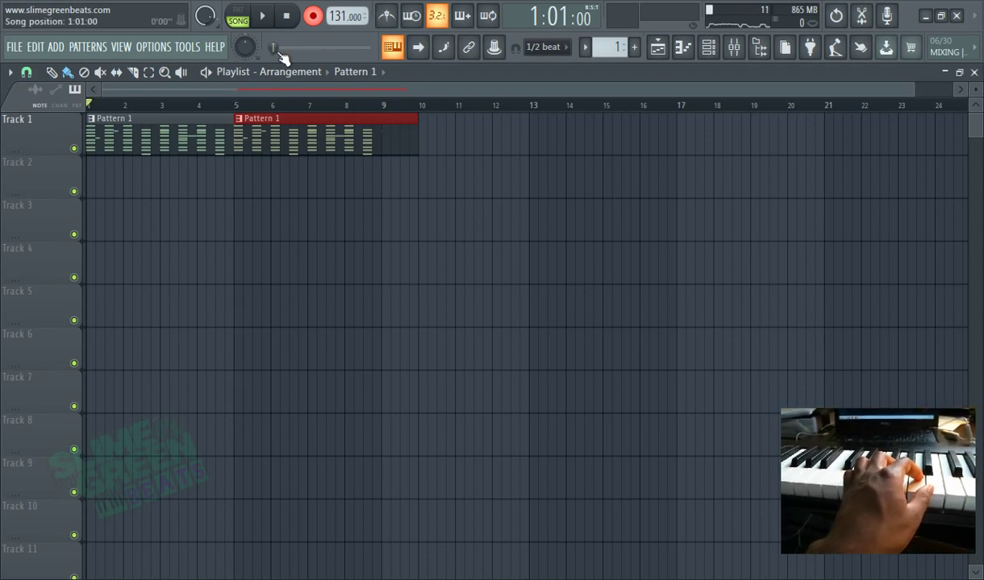
- In the ElectraX64 #3 piano roll, delete the stray E5 note at bar 5 and the three melody notes in bar 1
{"action": "left_click", "coordinate": [709, 49]}
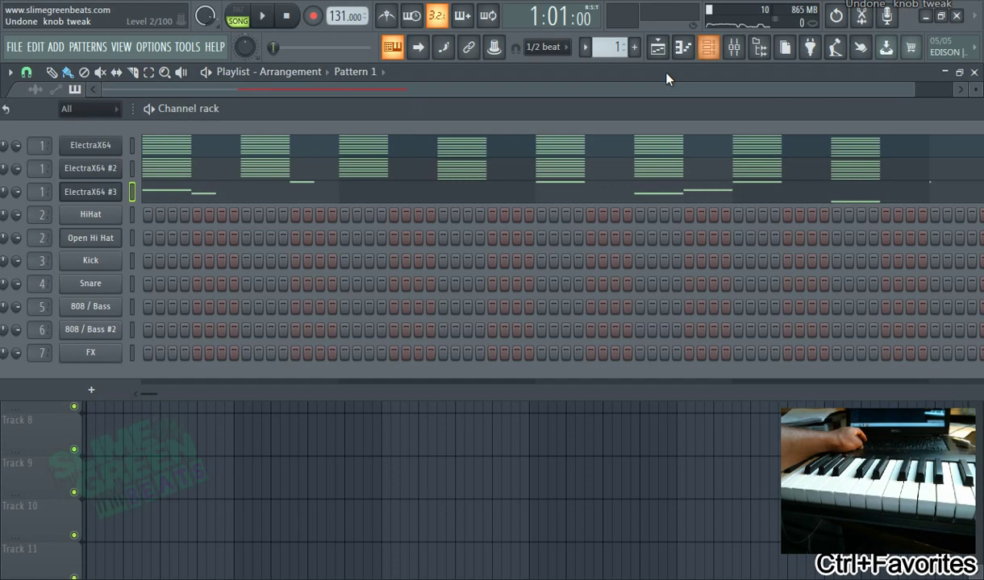
{"action": "left_click", "coordinate": [162, 192]}
{"action": "key", "text": "ctrl+a"}
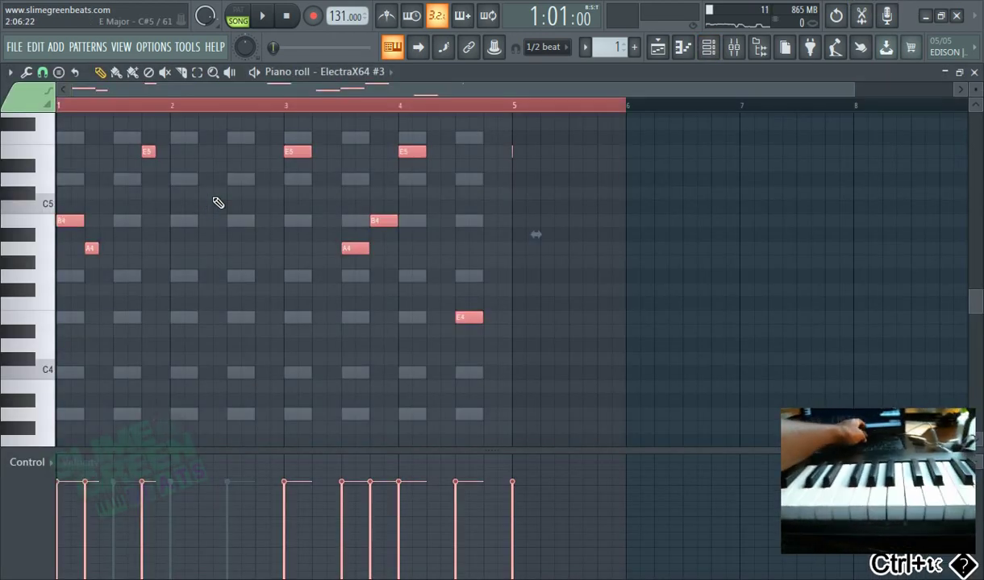
{"action": "right_click", "coordinate": [513, 152]}
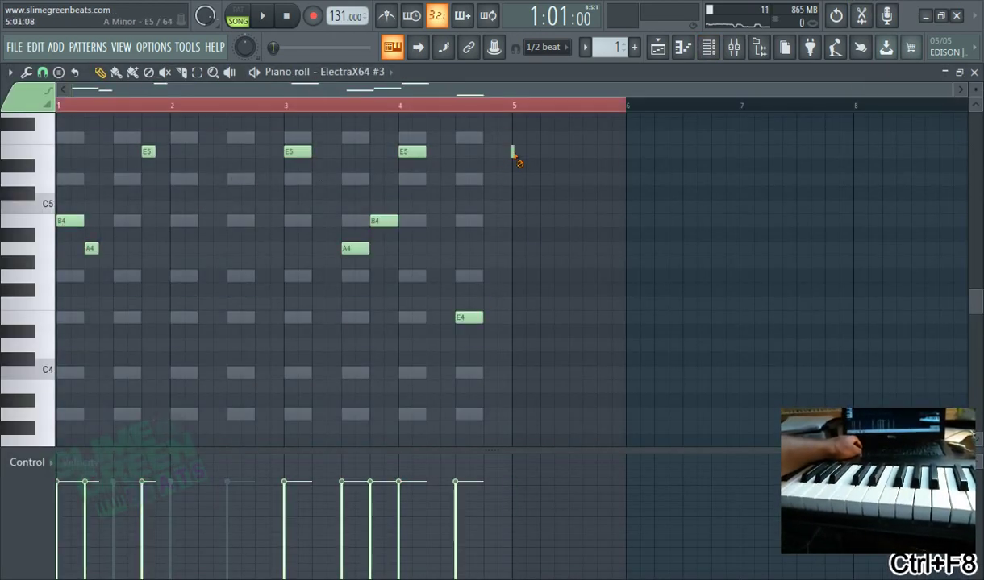
{"action": "scroll", "coordinate": [60, 219], "scroll_direction": "up", "scroll_amount": 3}
{"action": "left_click_drag", "start_coordinate": [67, 215], "coordinate": [149, 378]}
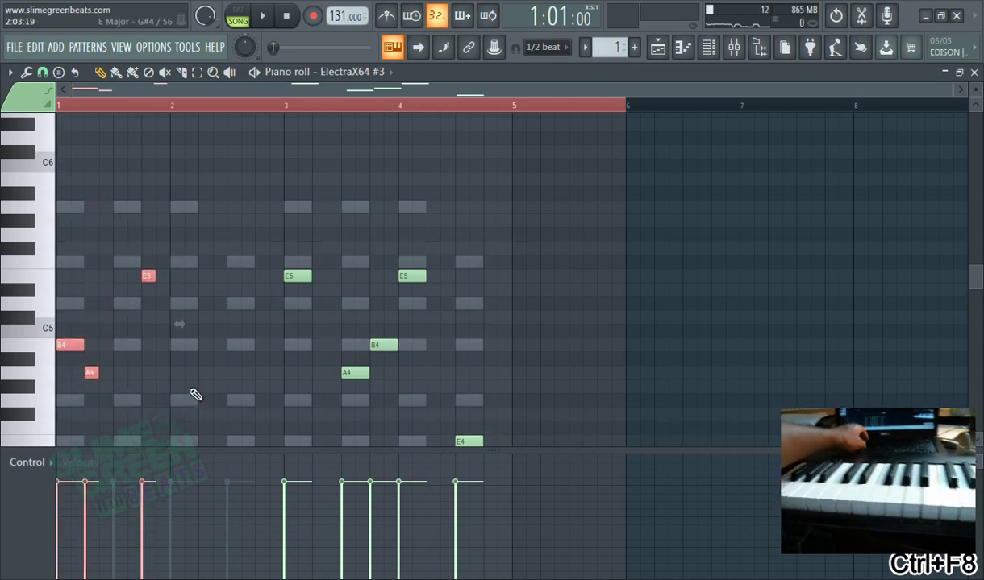
{"action": "scroll", "coordinate": [385, 200], "scroll_direction": "down", "scroll_amount": 3}
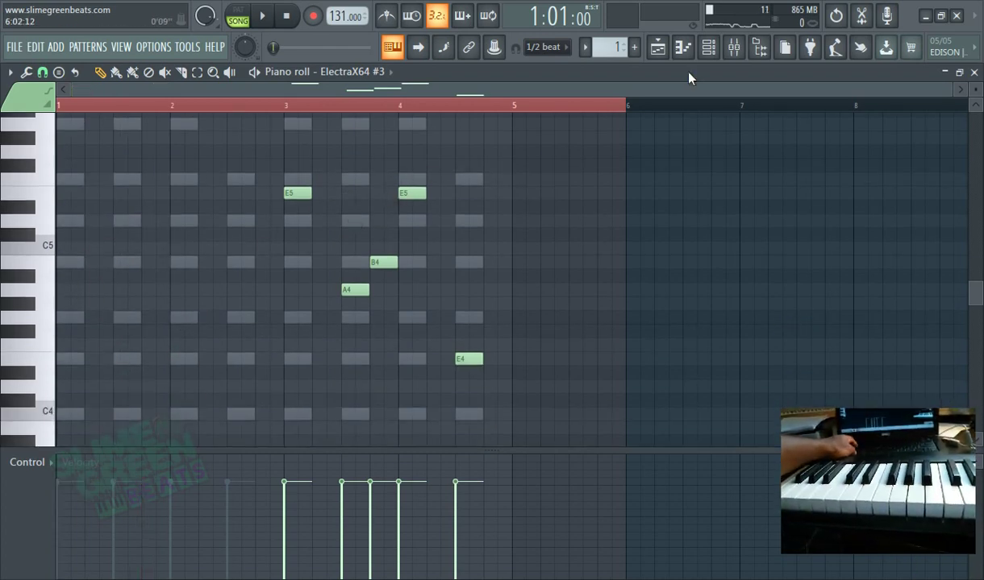
- Cut the remaining ElectraX64 #3 melody notes from Pattern 1 and paste them into the same channel in a new Pattern 3
{"action": "left_click", "coordinate": [711, 46]}
{"action": "right_click", "coordinate": [90, 200]}
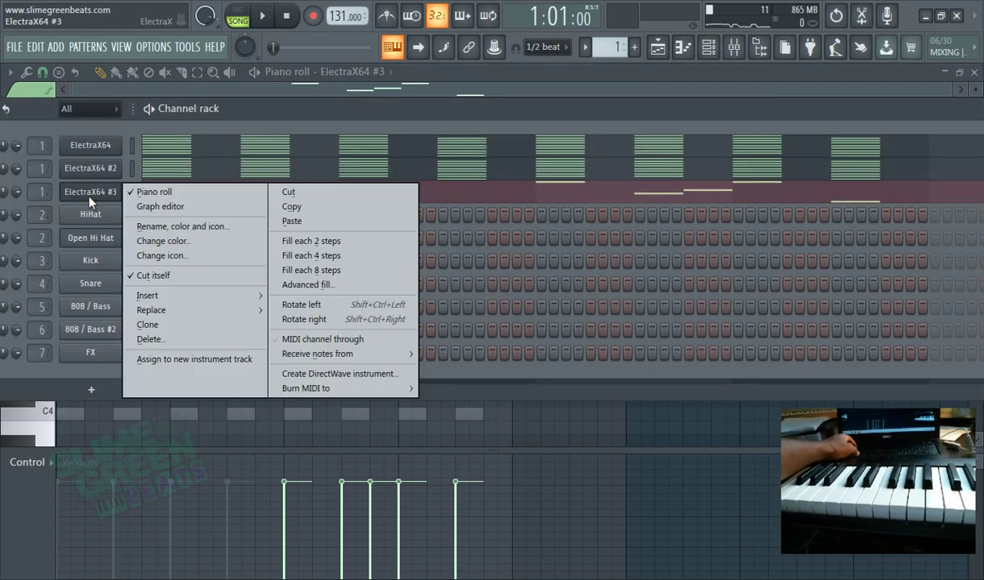
{"action": "left_click", "coordinate": [291, 193]}
{"action": "left_click", "coordinate": [651, 50]}
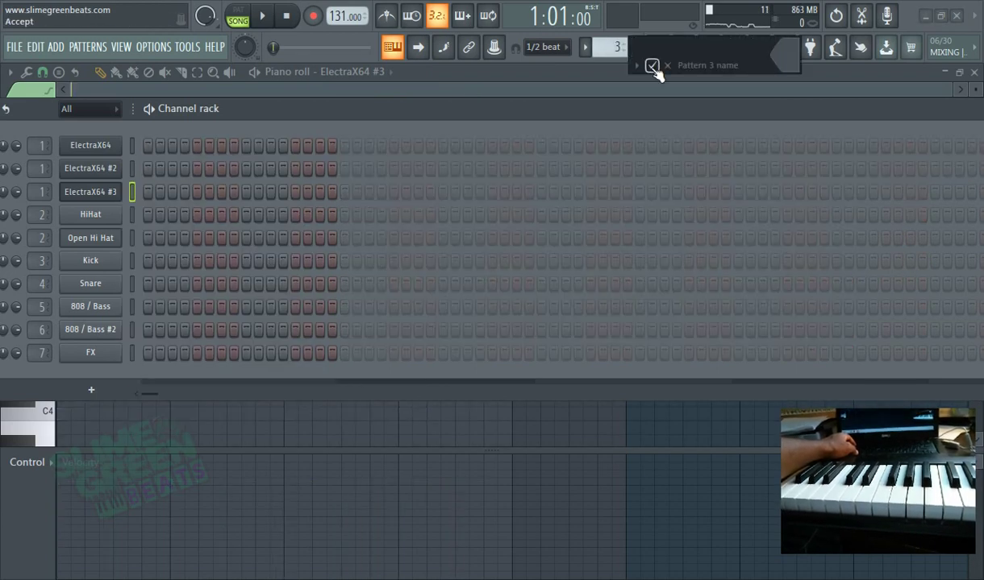
{"action": "left_click", "coordinate": [652, 65]}
{"action": "right_click", "coordinate": [105, 192]}
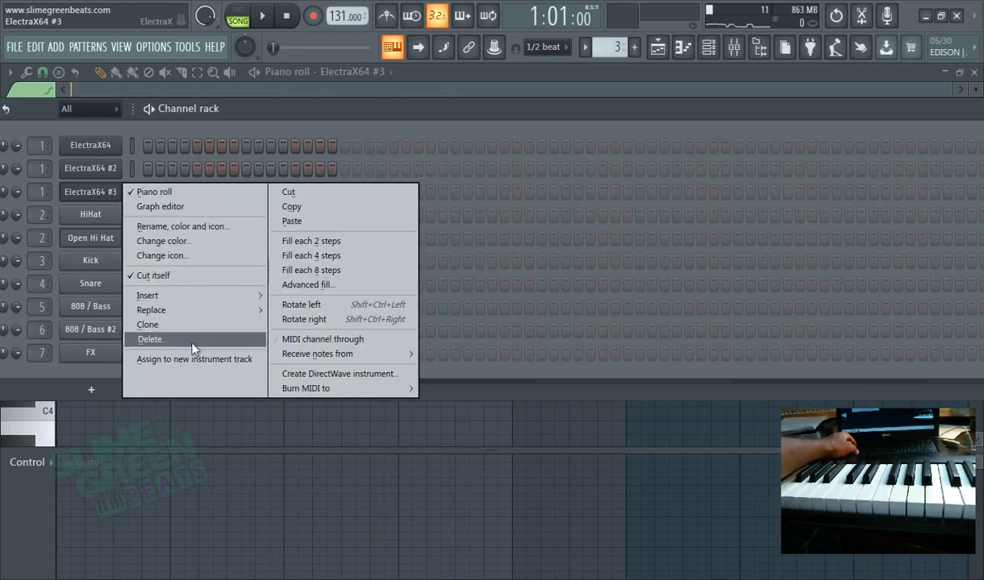
{"action": "left_click", "coordinate": [323, 222]}
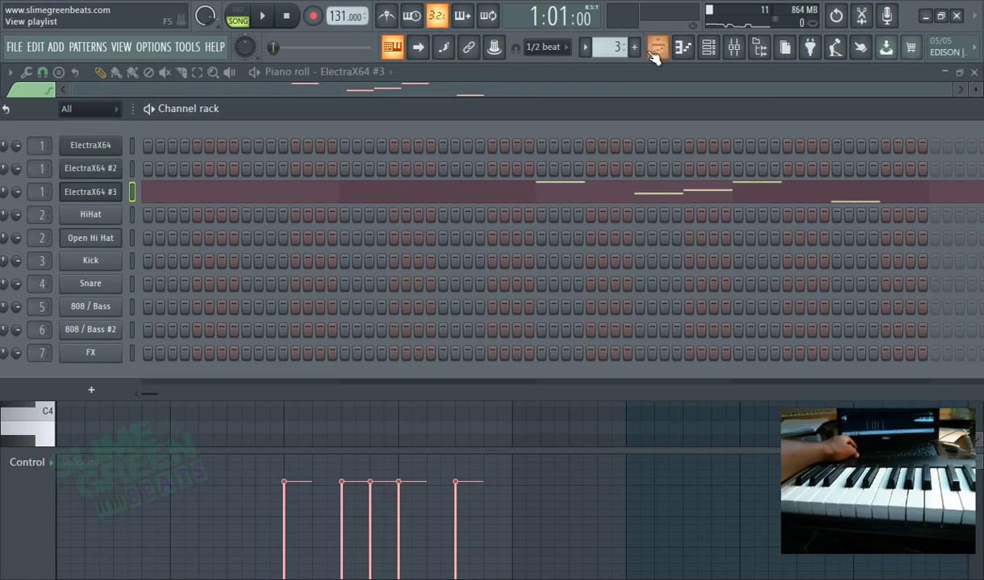
- Place a Pattern 3 clip at bar 1 on playlist Track 2 and duplicate its melody notes from bars 3–4 into bars 1–2
{"action": "left_click", "coordinate": [655, 54]}
{"action": "left_click_drag", "start_coordinate": [167, 209], "coordinate": [91, 156]}
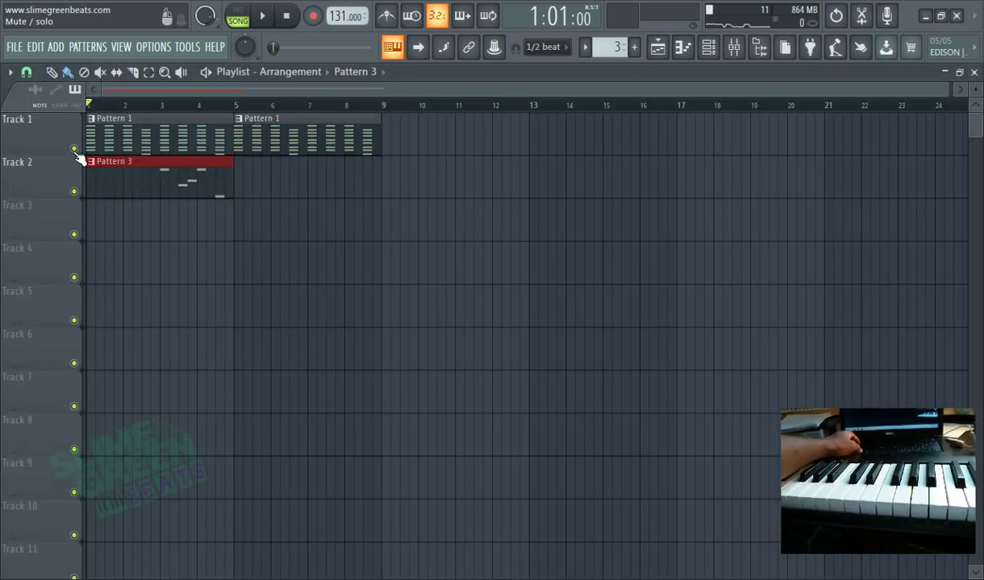
{"action": "double_click", "coordinate": [142, 172]}
{"action": "key", "text": "ctrl+a"}
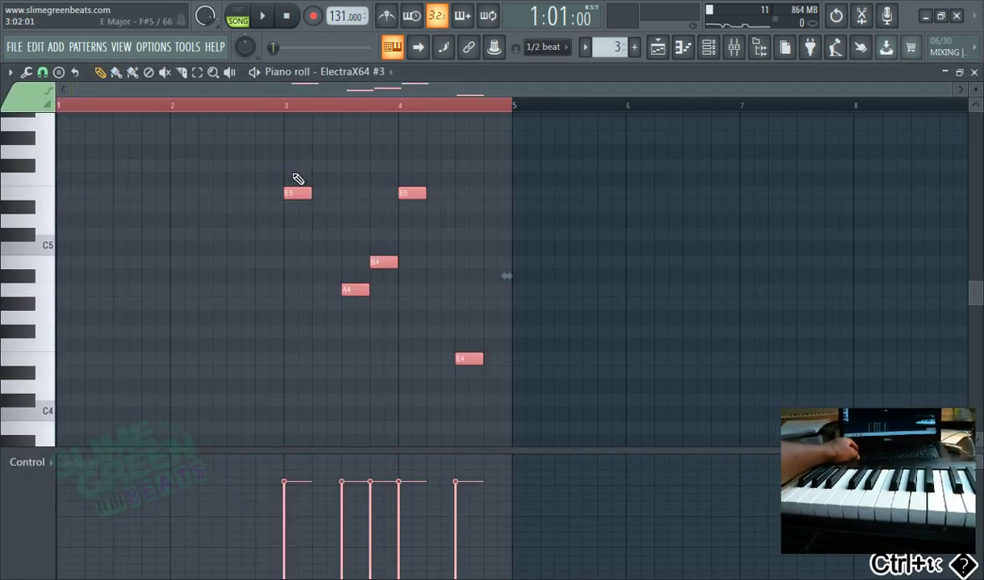
{"action": "left_click_drag", "start_coordinate": [294, 195], "coordinate": [36, 190]}
{"action": "left_click", "coordinate": [150, 154]}
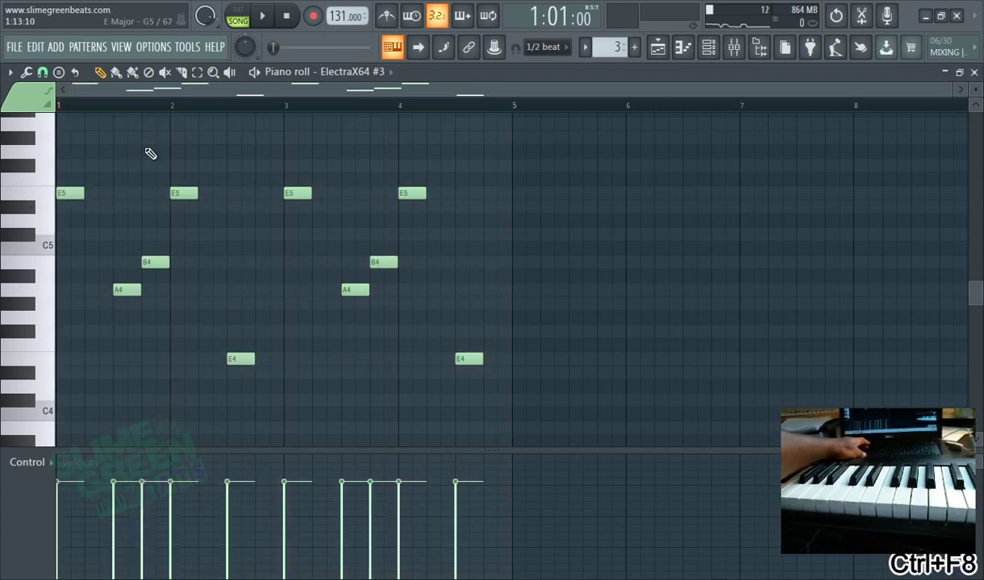
- Play the song to hear the duplicated ElectraX64 #3 melody together with the chords
{"action": "left_click", "coordinate": [278, 22]}
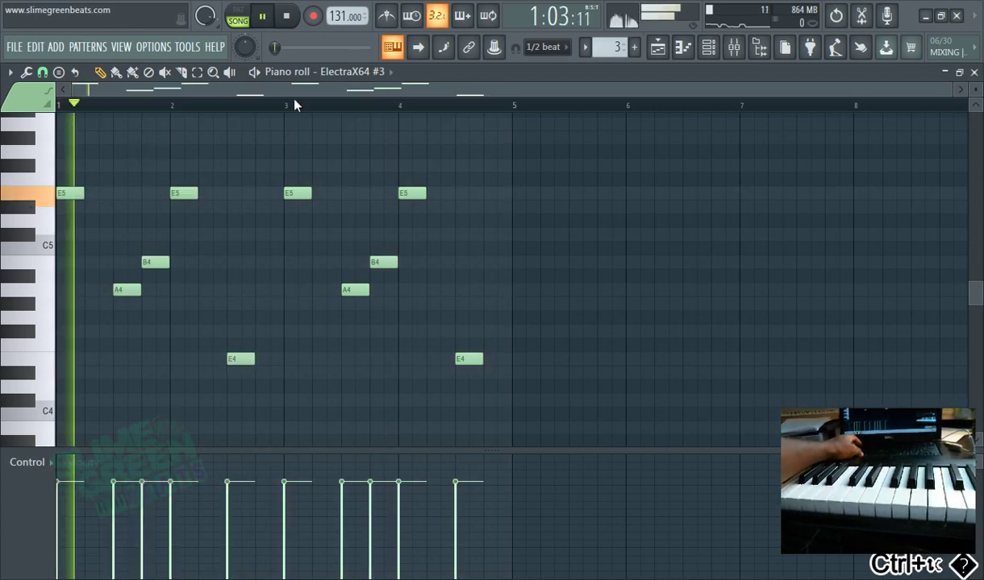
{"action": "left_click", "coordinate": [706, 49]}
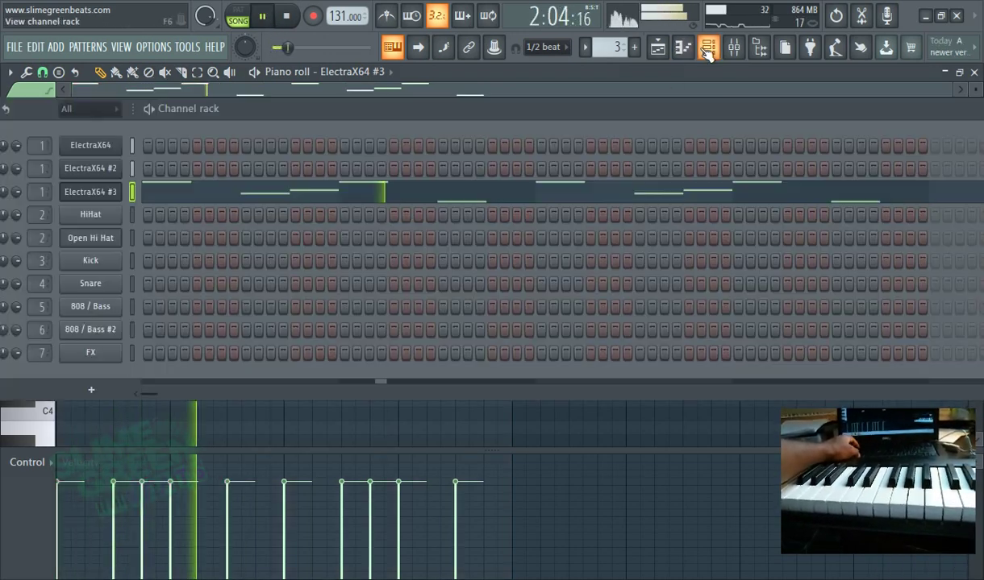
{"action": "left_click", "coordinate": [594, 86]}
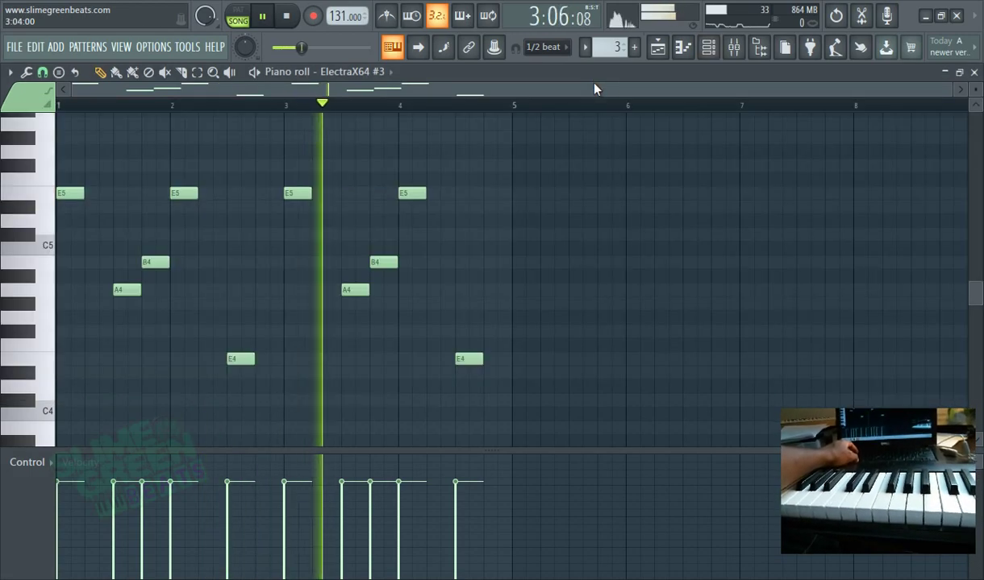
- Duplicate the ElectraX64 #3 melody notes from bars 1–4 into bars 5–8 and deselect them
{"action": "key", "text": "ctrl+a"}
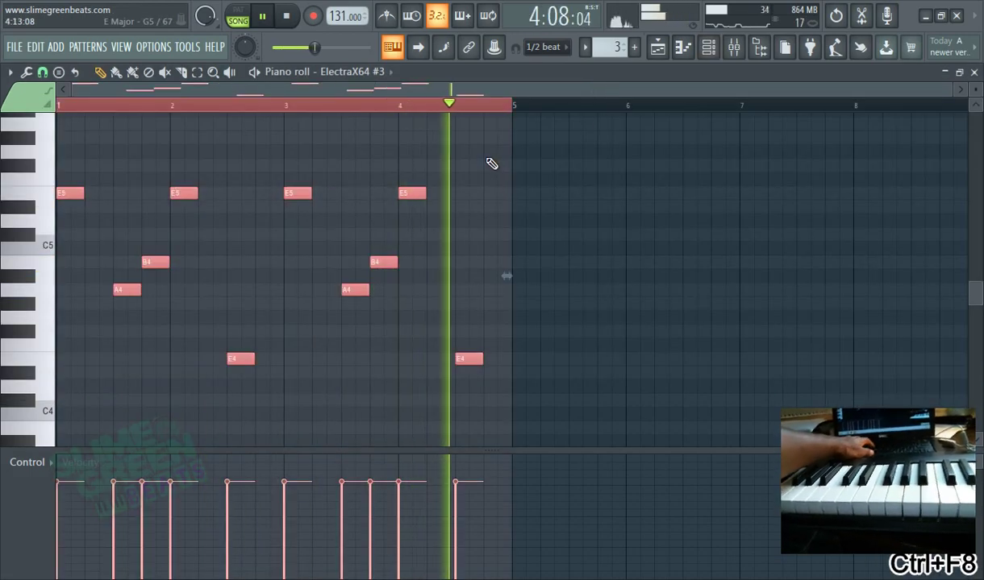
{"action": "key", "text": "ctrl+b"}
{"action": "scroll", "coordinate": [468, 171], "scroll_direction": "down", "scroll_amount": 2}
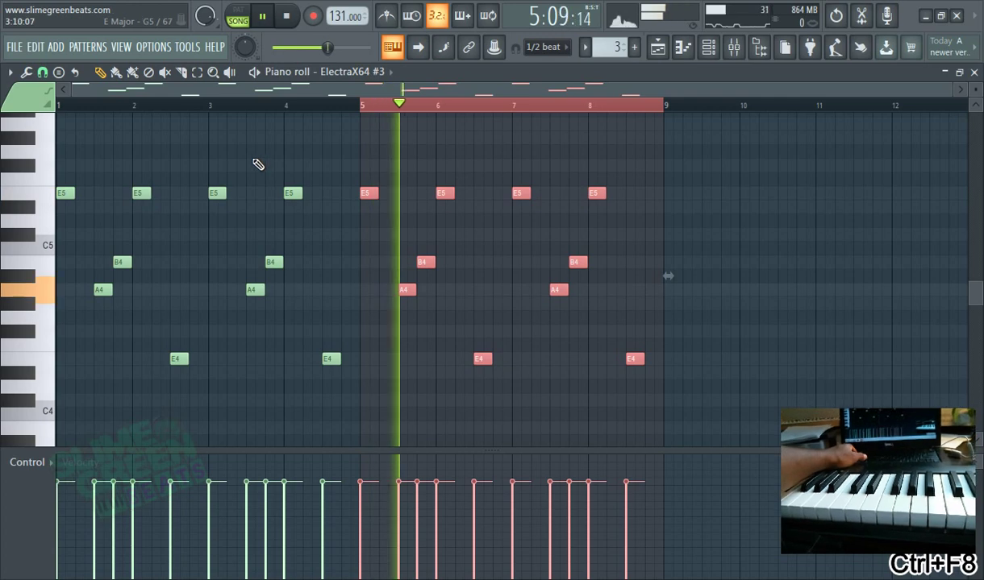
{"action": "key", "text": "ctrl+d"}
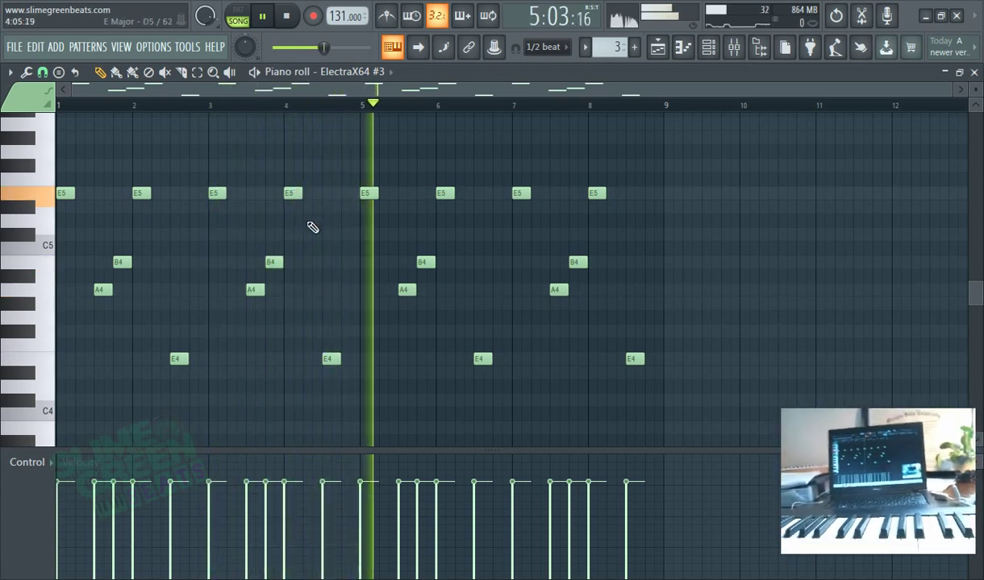
- Add a second E5 right after the existing one in bars 4 and 6, and a second E4 in bar 6
{"action": "left_click", "coordinate": [309, 194]}
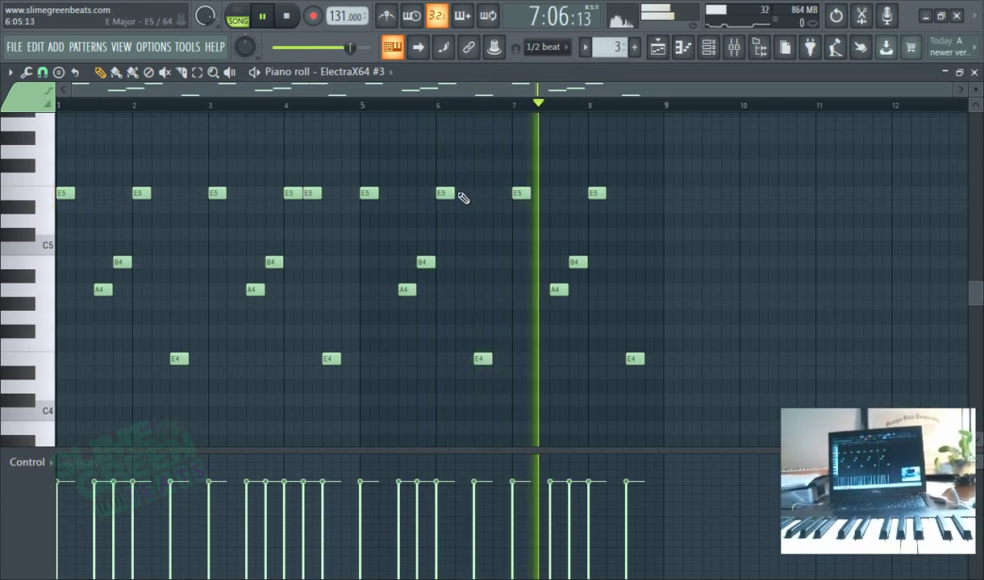
{"action": "left_click", "coordinate": [458, 194]}
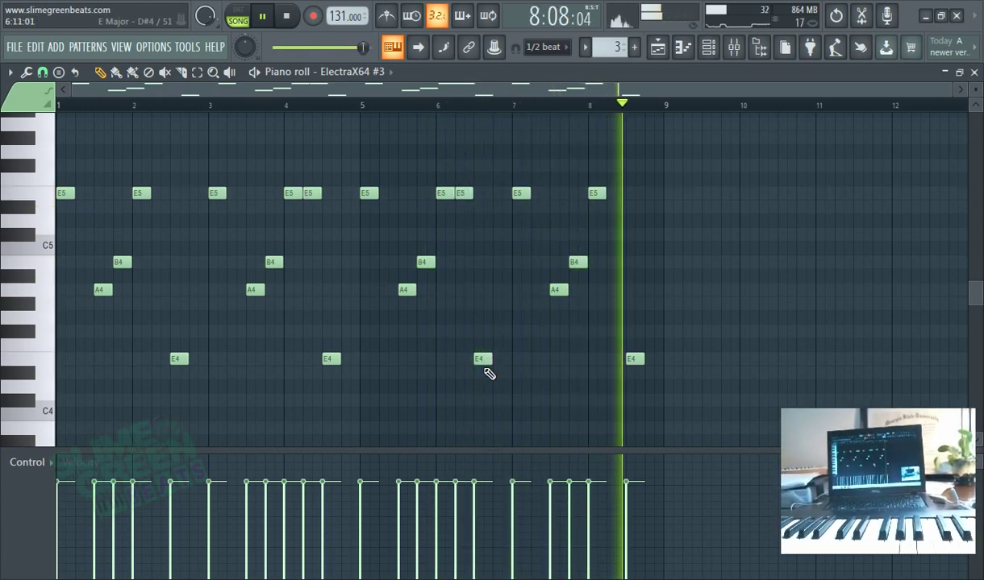
{"action": "left_click", "coordinate": [497, 359]}
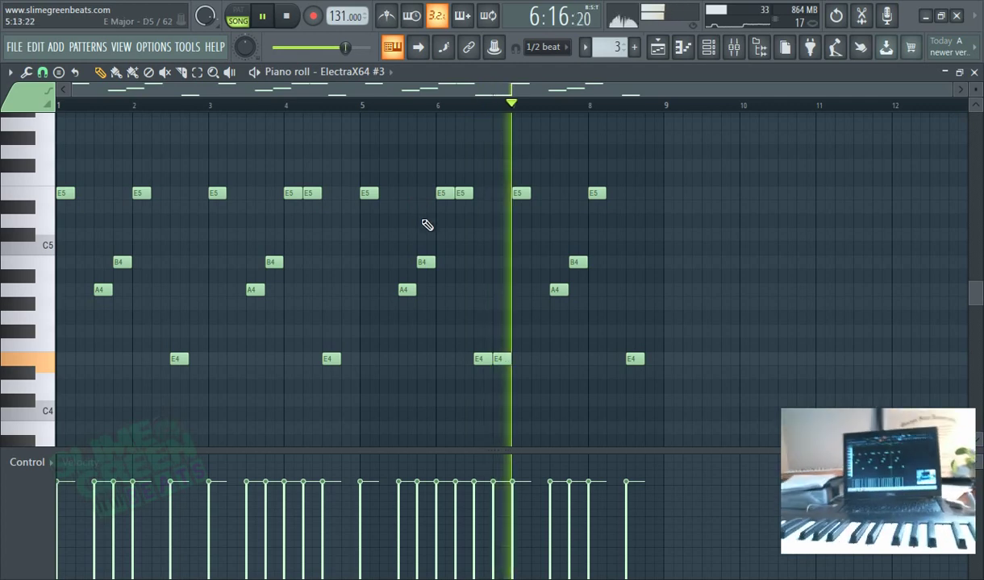
{"action": "right_click", "coordinate": [320, 199]}
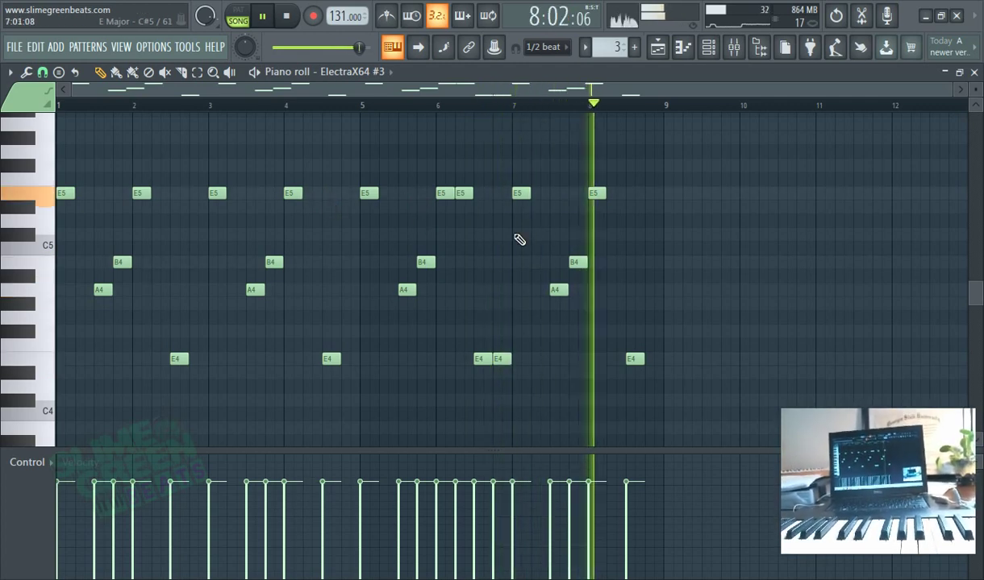
{"action": "left_click", "coordinate": [309, 195]}
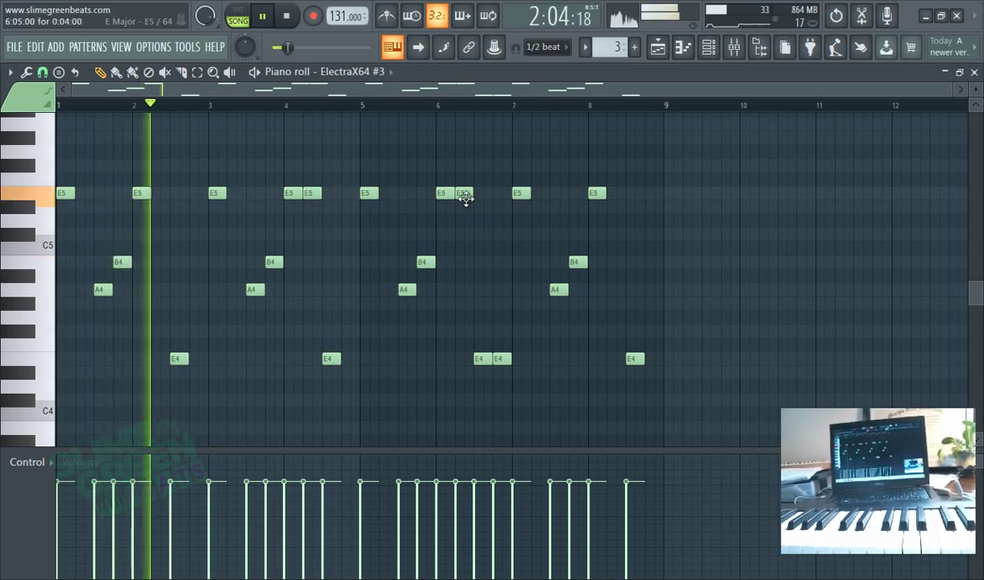
- Delete the extra E5 and E4 in bar 6 and add a repeated E5 and E4 in bar 8
{"action": "right_click", "coordinate": [464, 196]}
{"action": "right_click", "coordinate": [502, 358]}
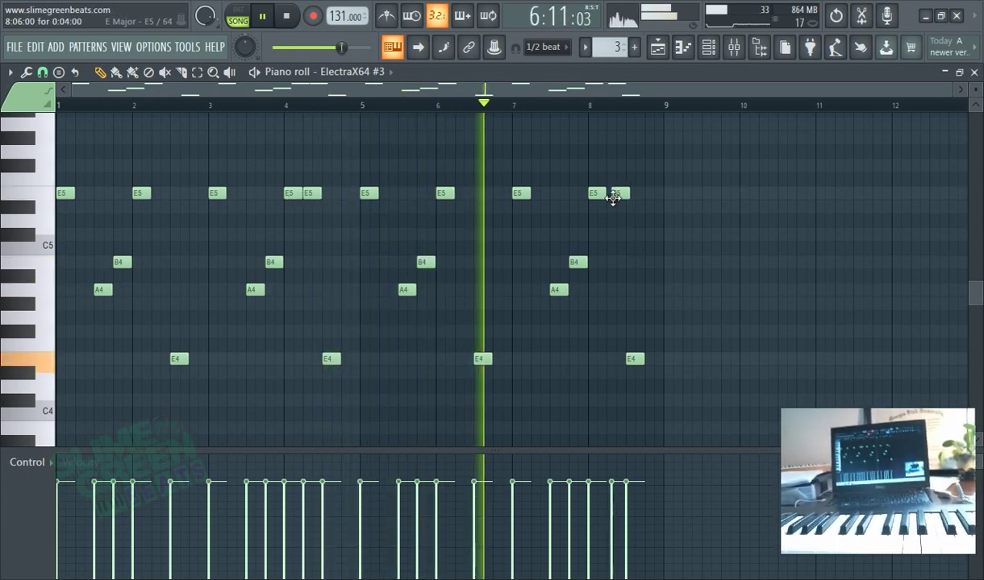
{"action": "left_click", "coordinate": [615, 193]}
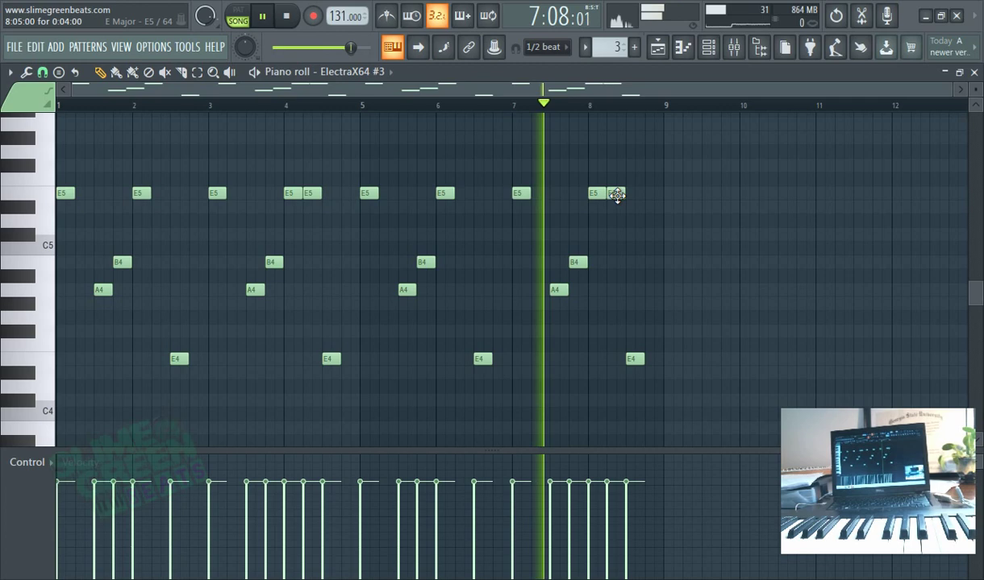
{"action": "left_click", "coordinate": [649, 358]}
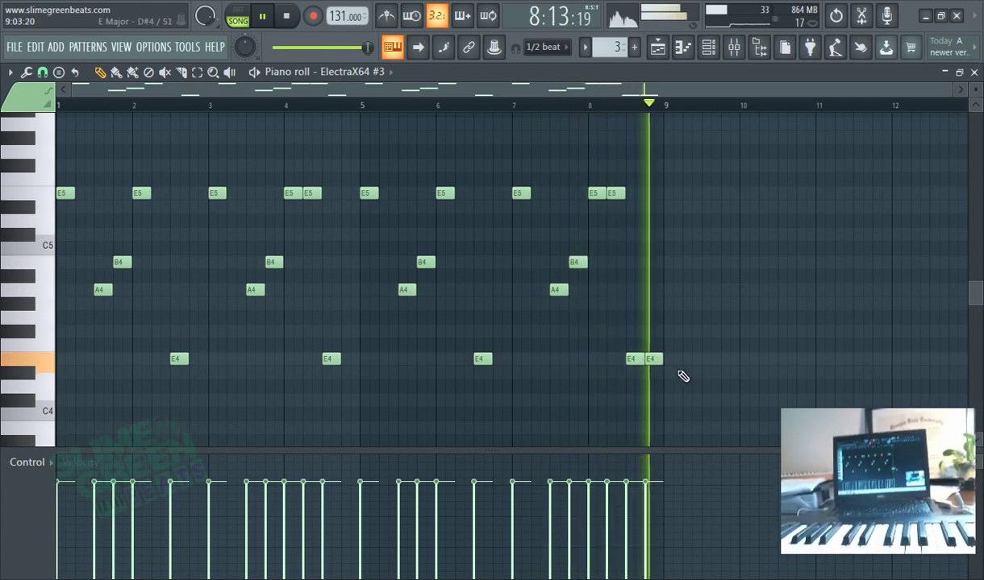
- Review the Pattern 3 clip in the playlist and its full eight-bar melody in the piano roll
{"action": "left_click", "coordinate": [735, 52]}
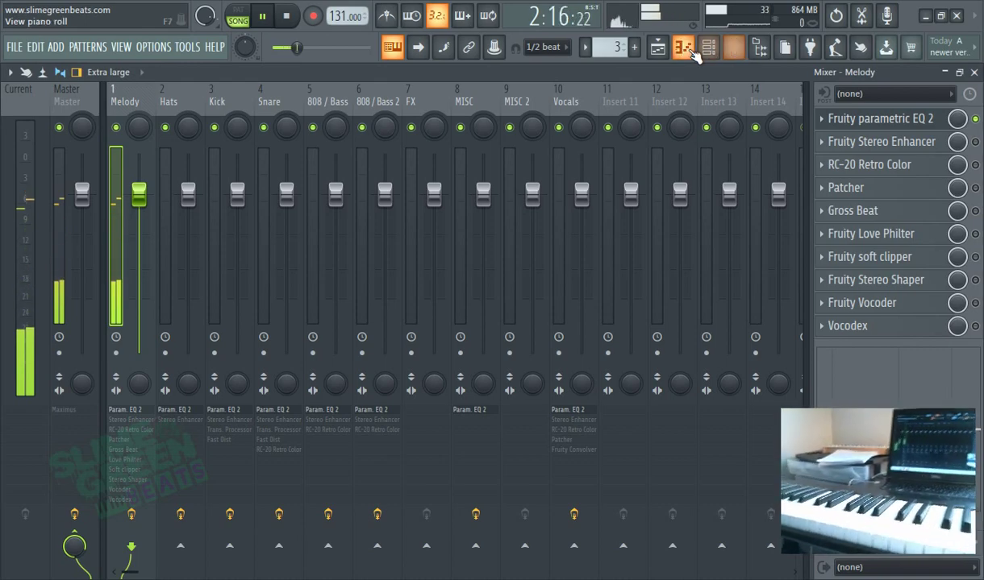
{"action": "left_click", "coordinate": [658, 47]}
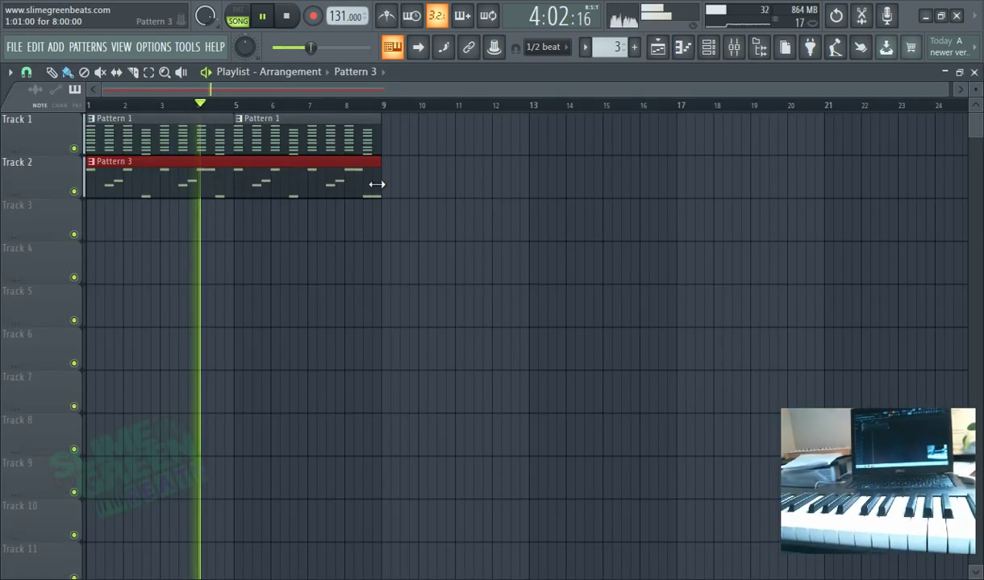
{"action": "double_click", "coordinate": [302, 191]}
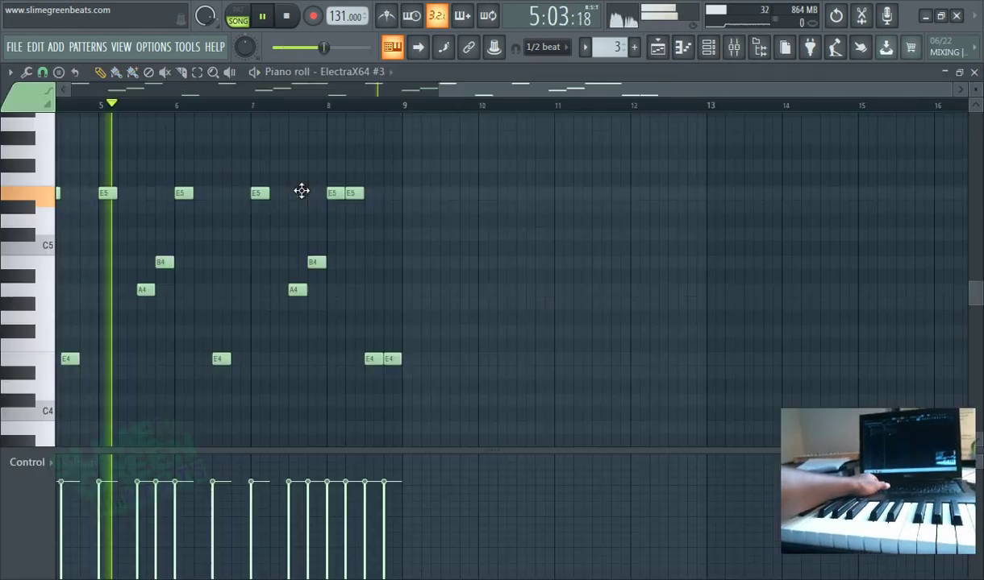
{"action": "key", "text": "ctrl+a"}
{"action": "scroll", "coordinate": [355, 186], "scroll_direction": "up", "scroll_amount": 2}
{"action": "scroll", "coordinate": [633, 187], "scroll_direction": "down", "scroll_amount": 2}
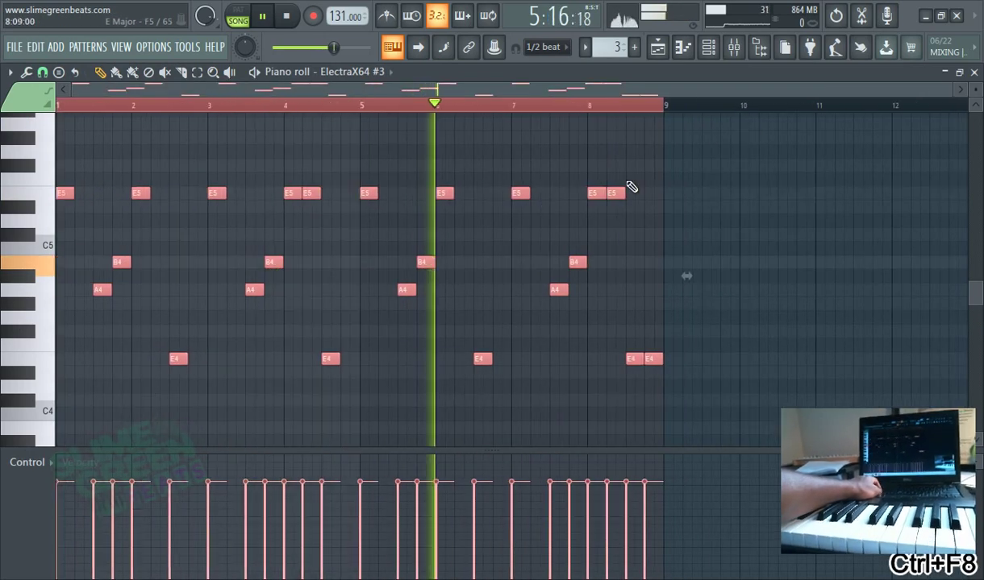
{"action": "left_click", "coordinate": [738, 113], "text": "ctrl"}
- Open the ElectraX64 #3 instrument and adjust the master volume of its LEAD - Swagnolia preset to about 24
{"action": "left_click", "coordinate": [733, 48]}
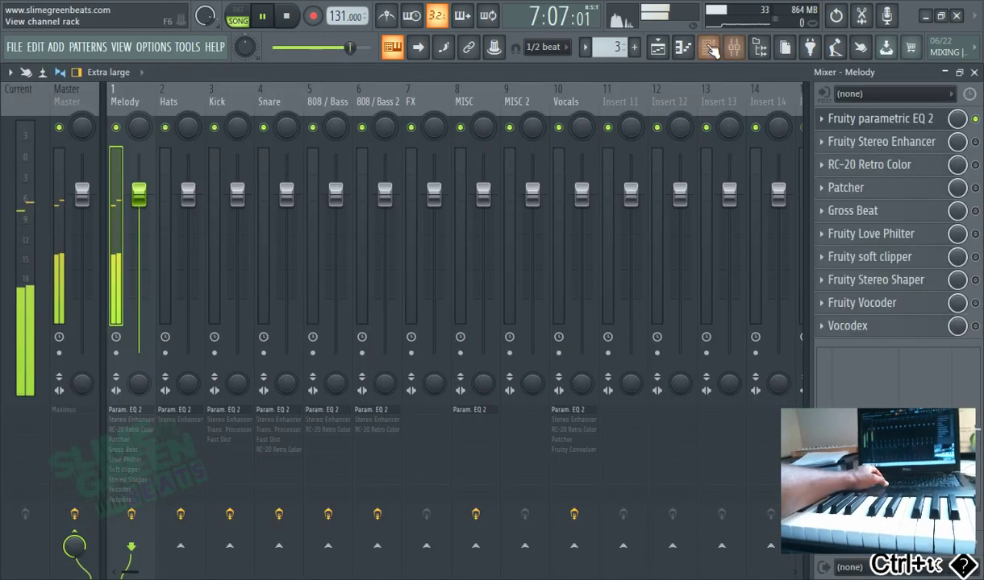
{"action": "left_click", "coordinate": [661, 51]}
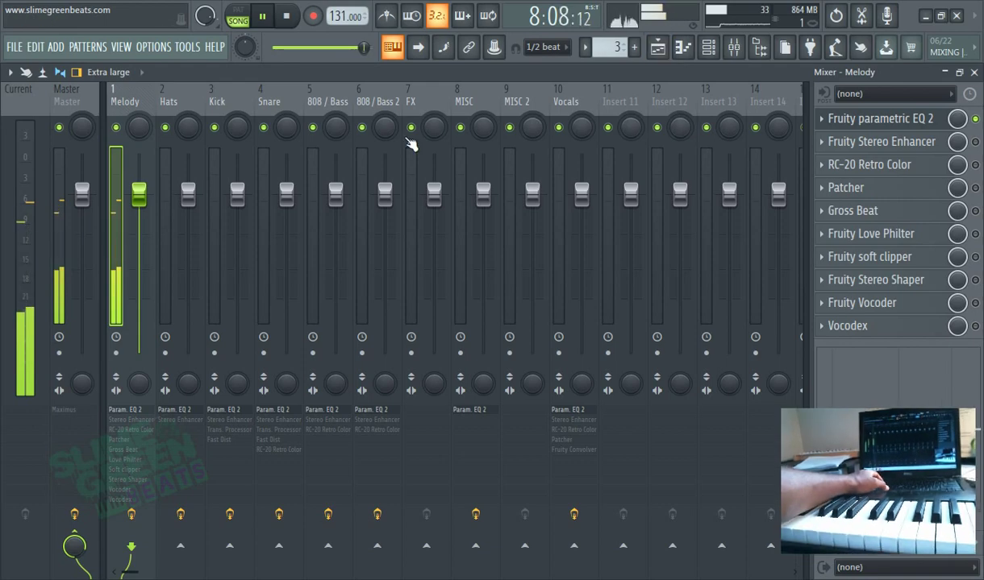
{"action": "left_click", "coordinate": [707, 47]}
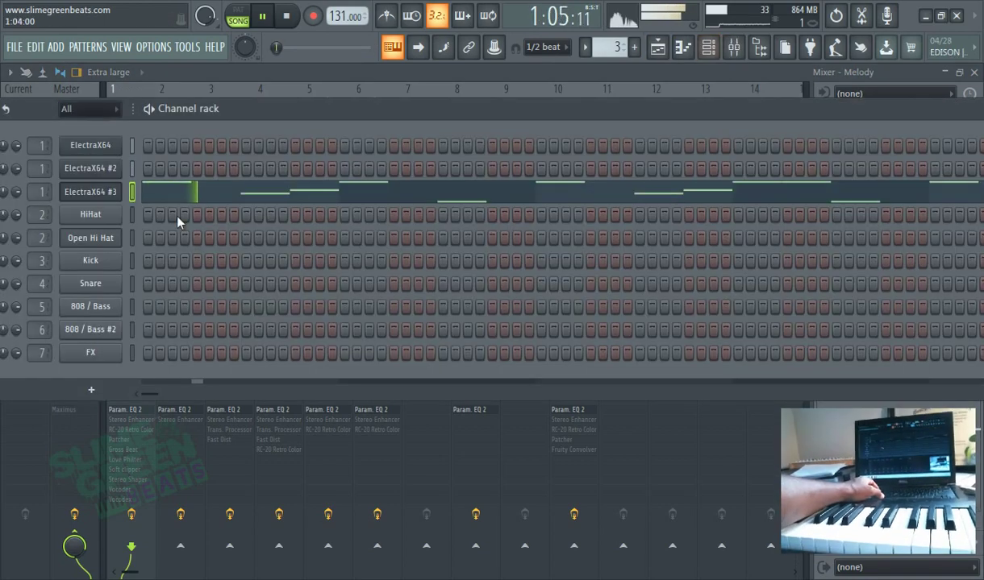
{"action": "left_click", "coordinate": [107, 194]}
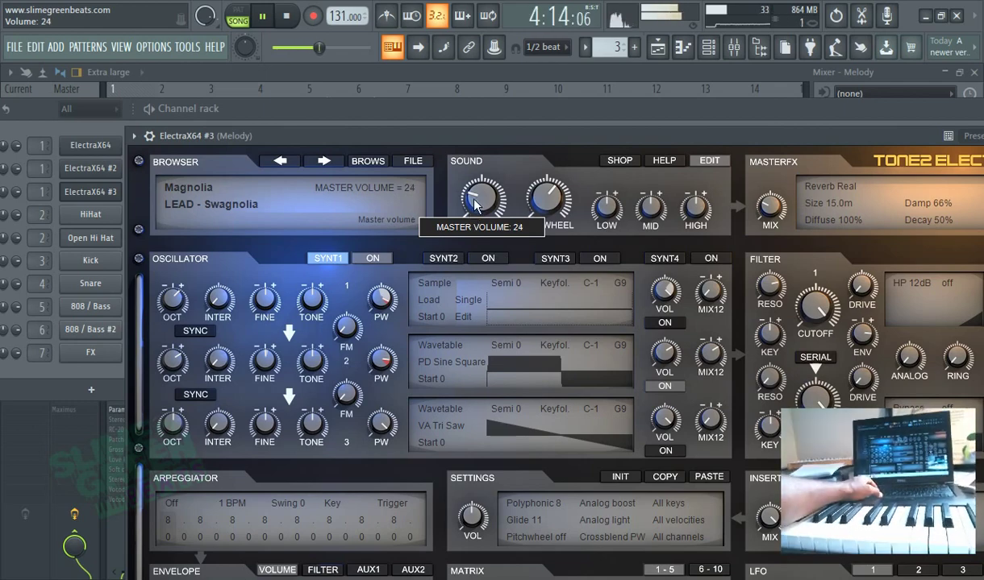
{"action": "left_click_drag", "start_coordinate": [473, 199], "coordinate": [476, 195]}
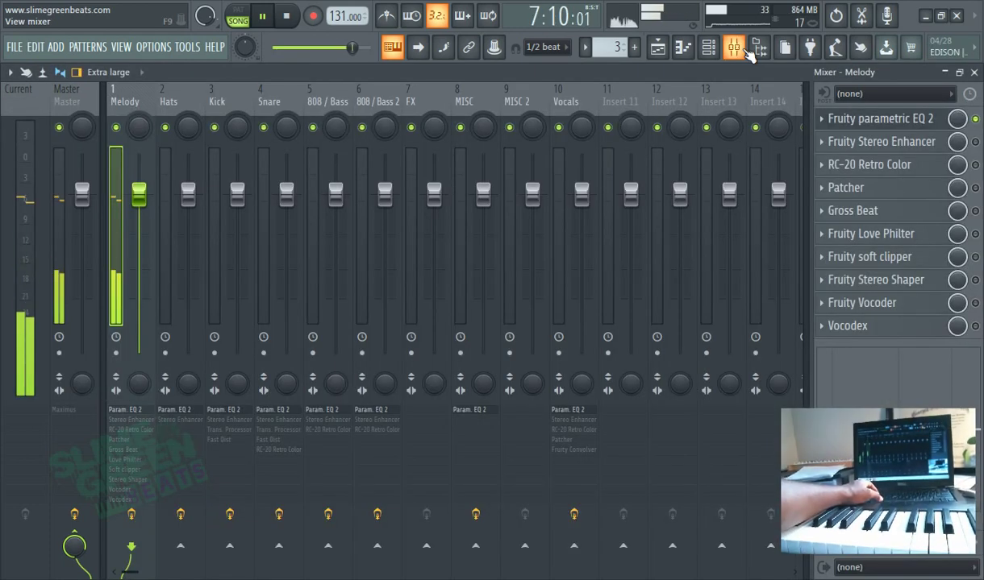
- In the Melody track's Fruity parametric EQ 2, roll off the lows with band 1 near 50 Hz and the highs with band 7 near 10 kHz
{"action": "left_click", "coordinate": [887, 120]}
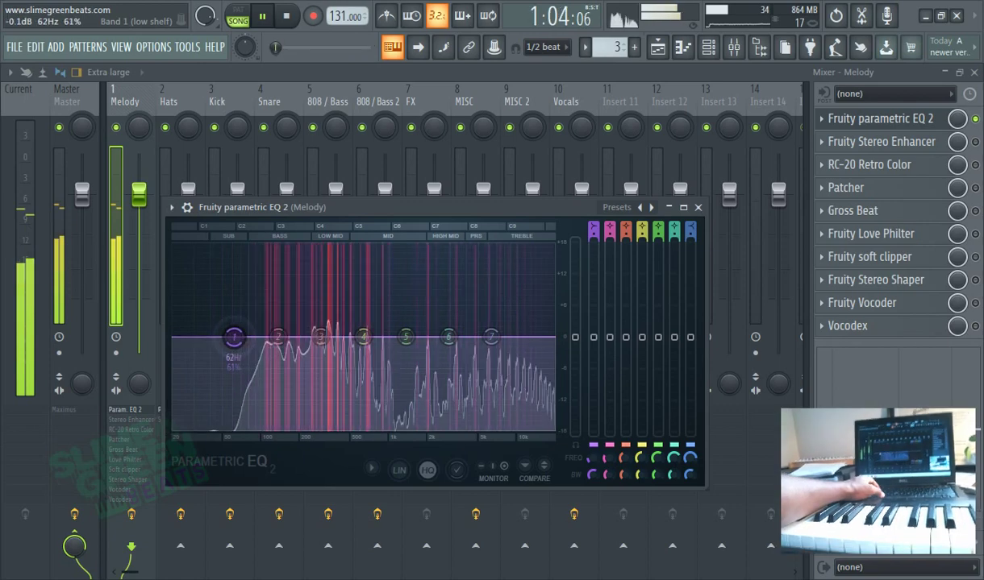
{"action": "left_click_drag", "start_coordinate": [234, 338], "coordinate": [220, 427]}
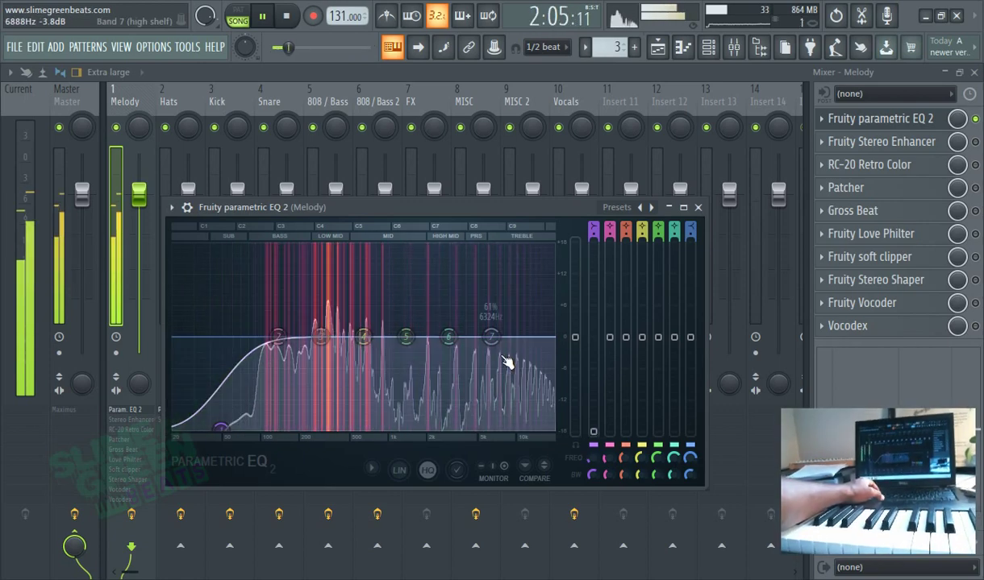
{"action": "left_click_drag", "start_coordinate": [491, 337], "coordinate": [532, 427]}
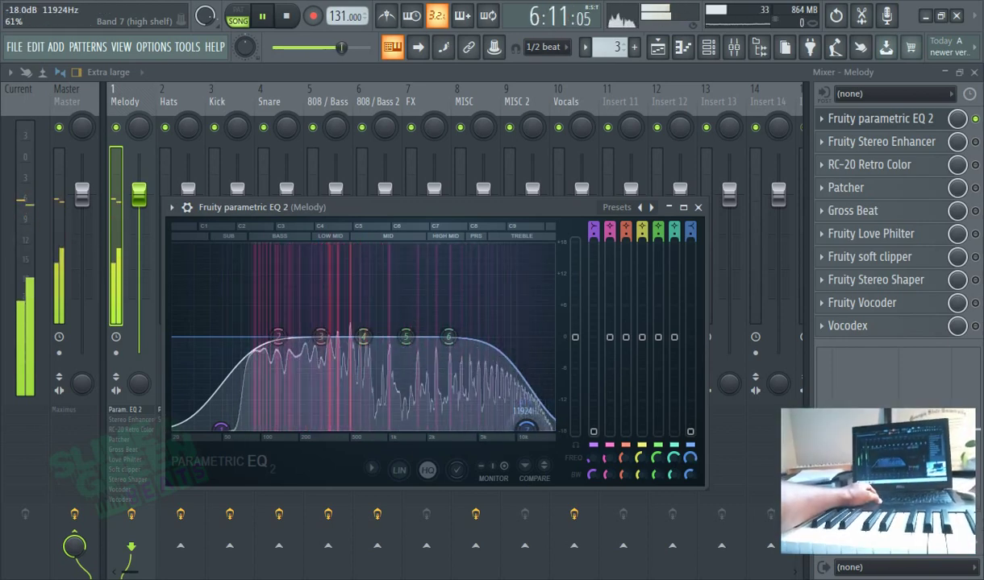
{"action": "left_click_drag", "start_coordinate": [525, 428], "coordinate": [552, 335]}
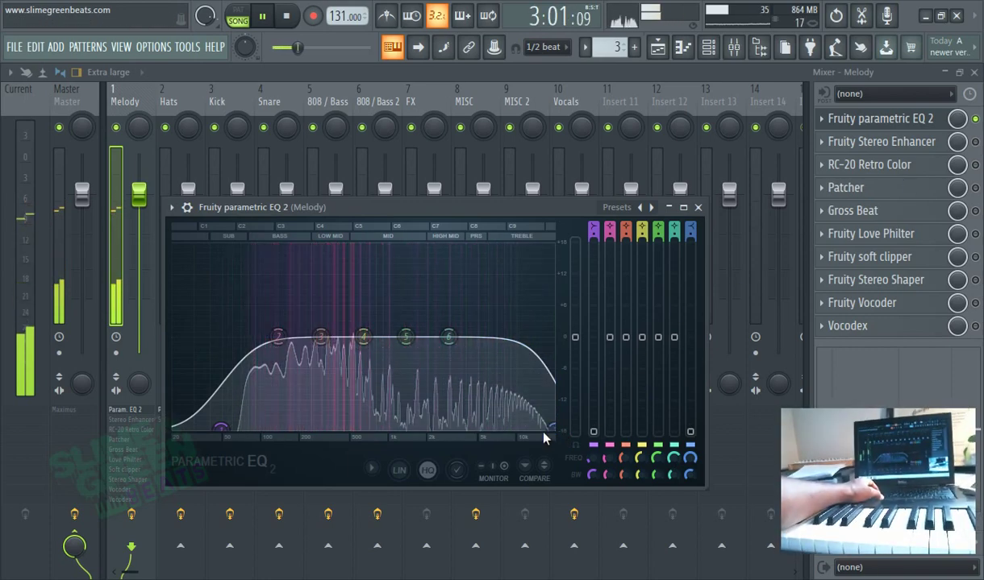
{"action": "left_click_drag", "start_coordinate": [544, 436], "coordinate": [538, 427]}
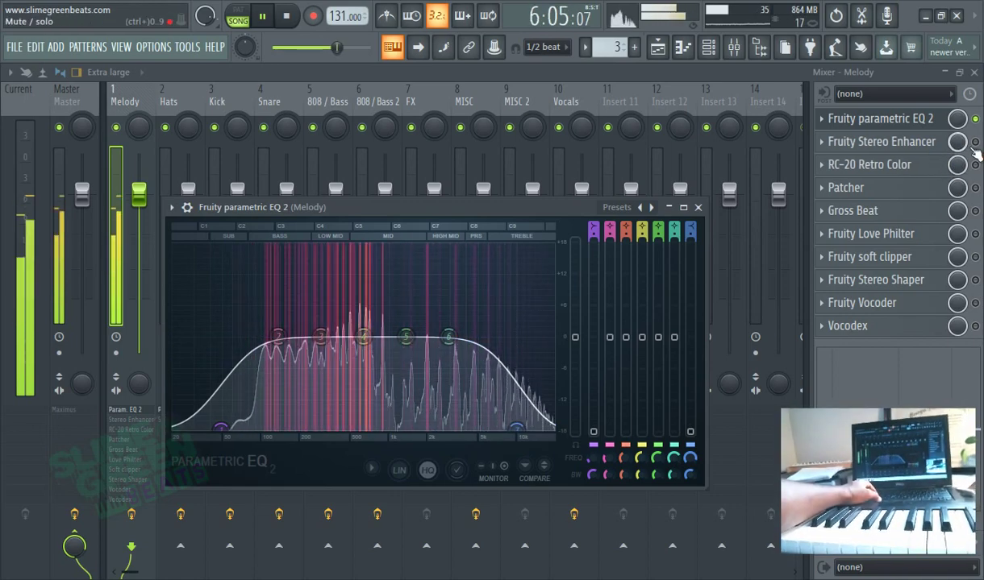
- Enable Fruity Stereo Enhancer on the Melody track and load its Subtle preset
{"action": "left_click", "coordinate": [871, 144]}
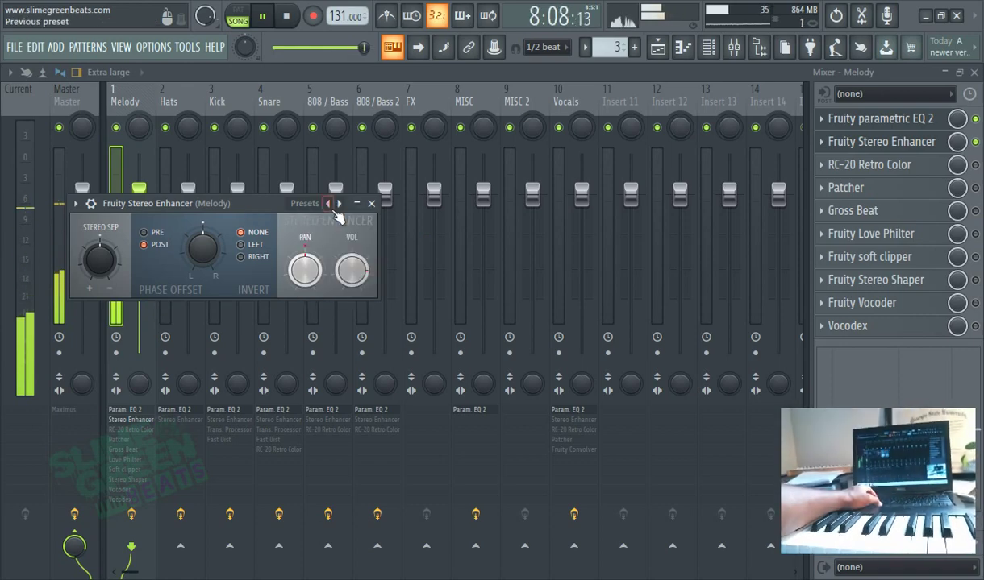
{"action": "left_click_drag", "start_coordinate": [256, 208], "coordinate": [322, 199]}
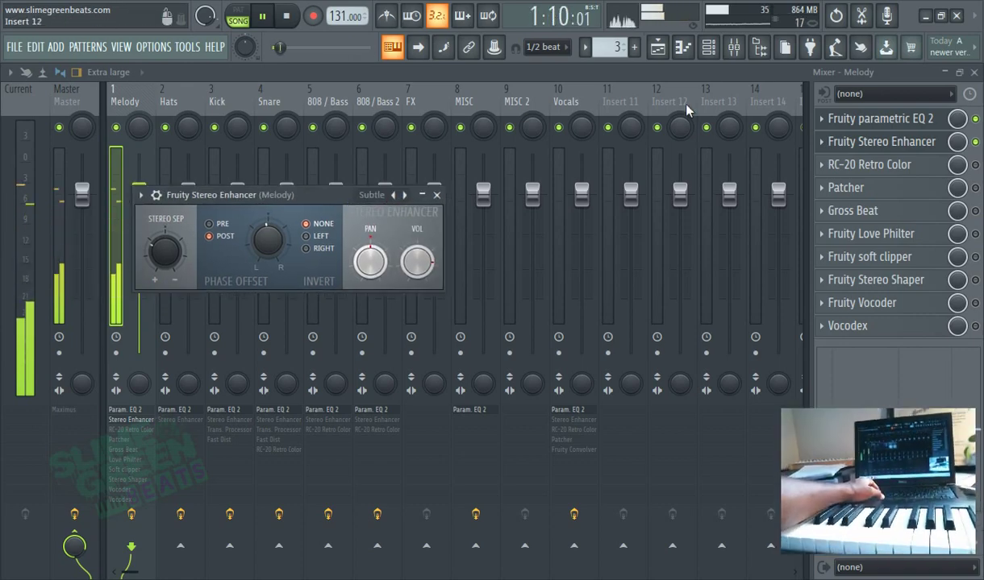
{"action": "left_click", "coordinate": [841, 143]}
{"action": "left_click", "coordinate": [841, 127]}
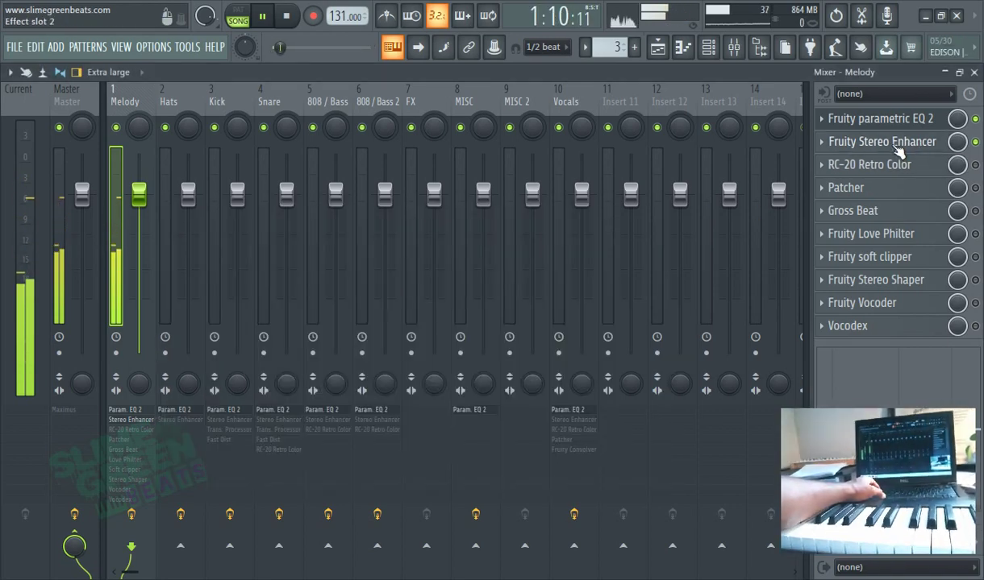
- Reopen the Melody track's Fruity Stereo Enhancer and switch it to the Default preset
{"action": "left_click", "coordinate": [896, 145]}
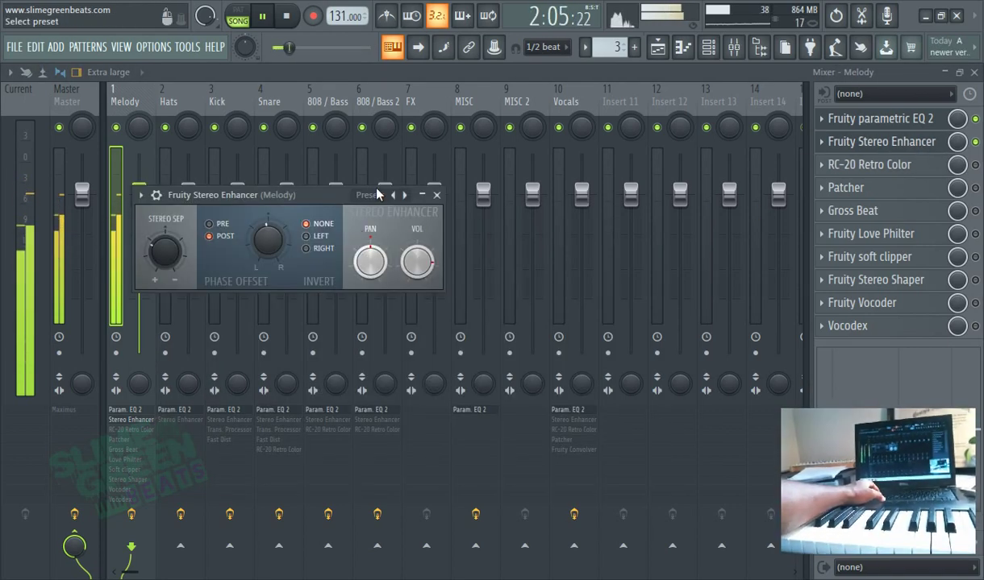
{"action": "left_click", "coordinate": [371, 197]}
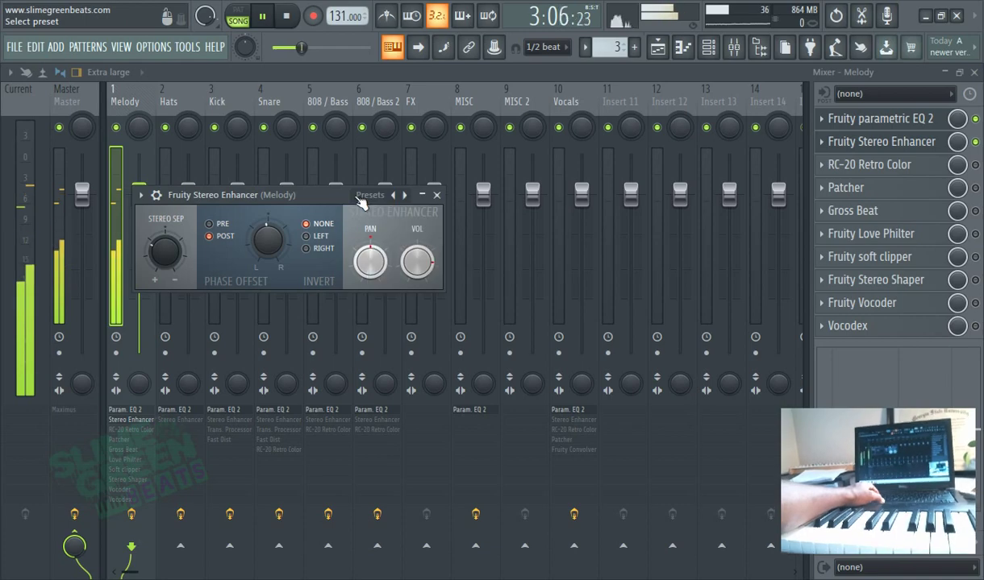
{"action": "left_click", "coordinate": [363, 202]}
{"action": "left_click", "coordinate": [378, 209]}
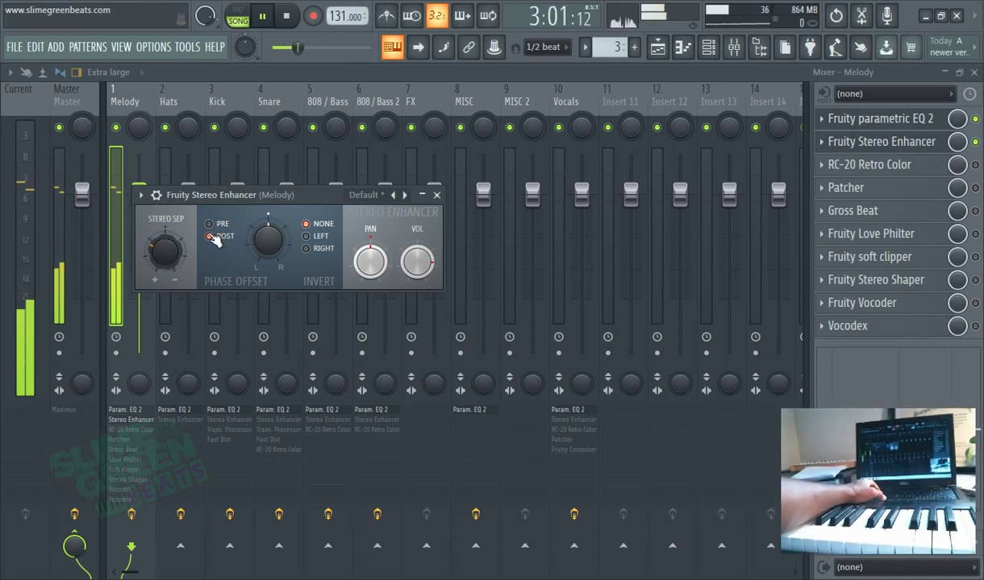
- Reset the stereo separation of the Melody track's Fruity Stereo Enhancer
{"action": "right_click", "coordinate": [158, 238]}
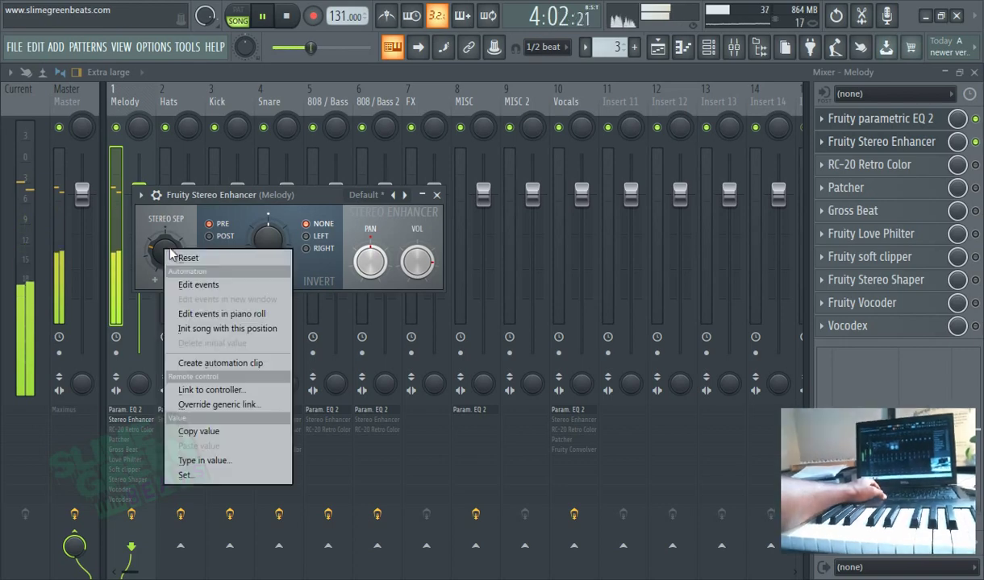
{"action": "left_click", "coordinate": [206, 254]}
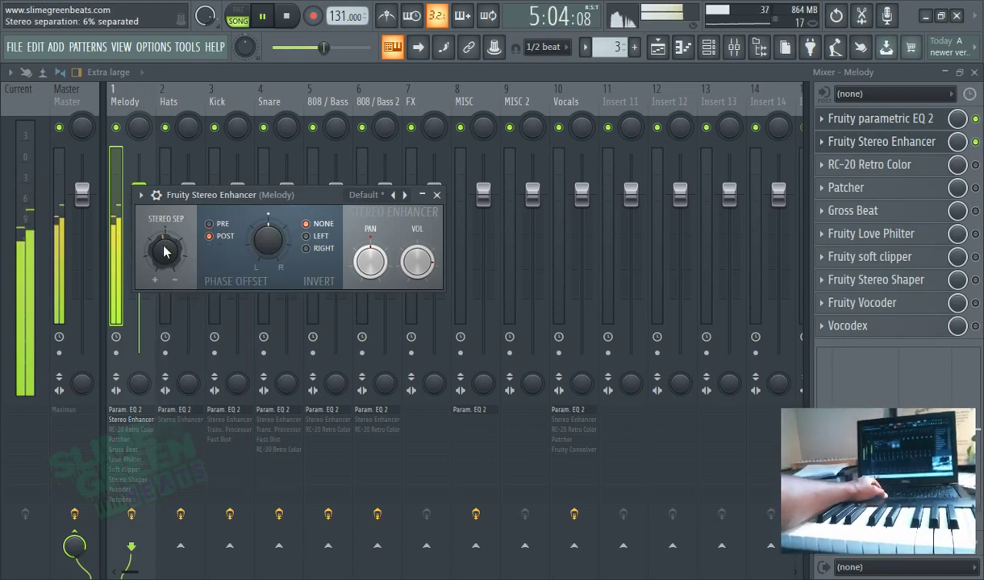
{"action": "right_click", "coordinate": [165, 248]}
{"action": "left_click", "coordinate": [214, 264]}
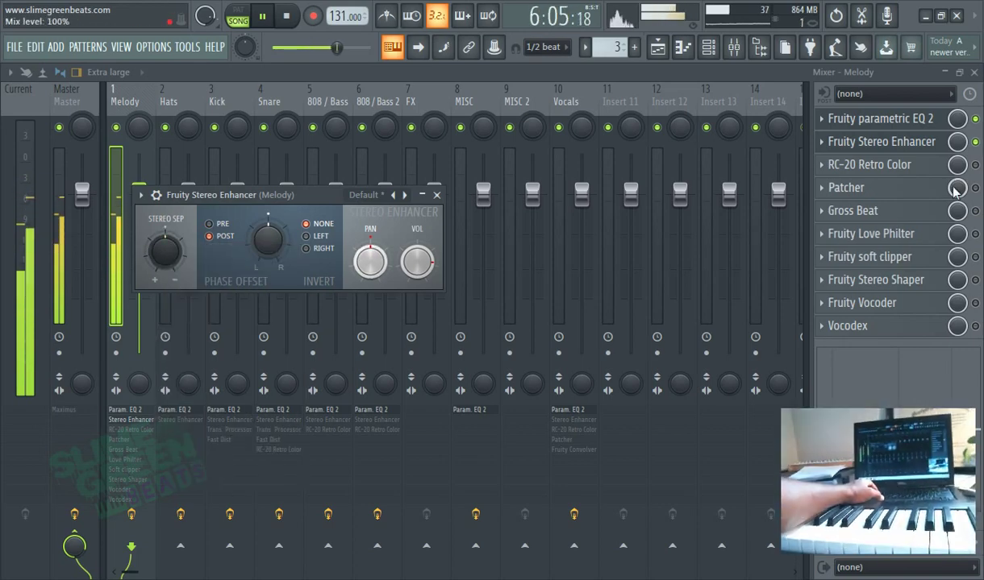
- Load the 1K Reverb preset in the Melody track's Patcher and raise its main reverb knob to about two-thirds
{"action": "left_click", "coordinate": [851, 188]}
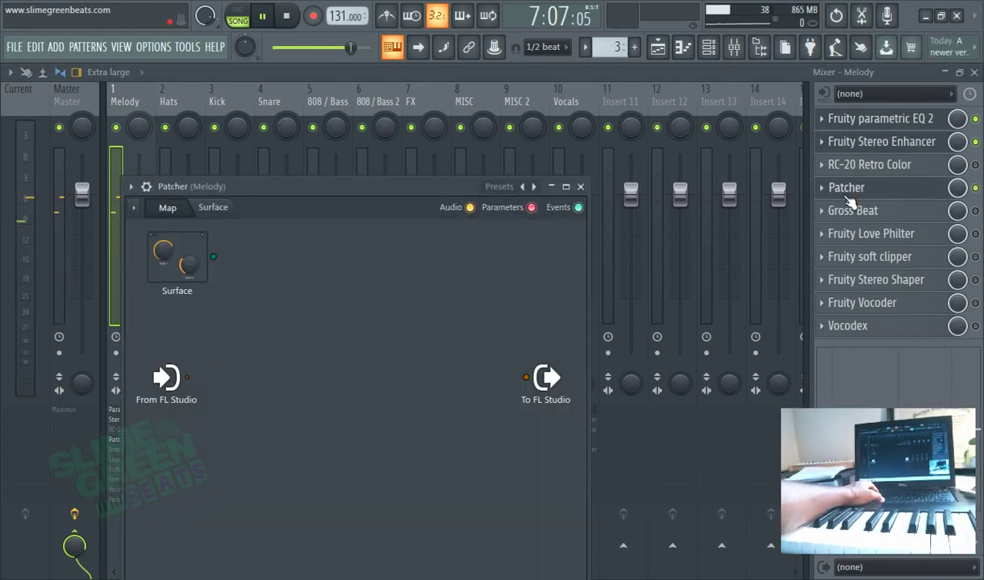
{"action": "left_click", "coordinate": [495, 187]}
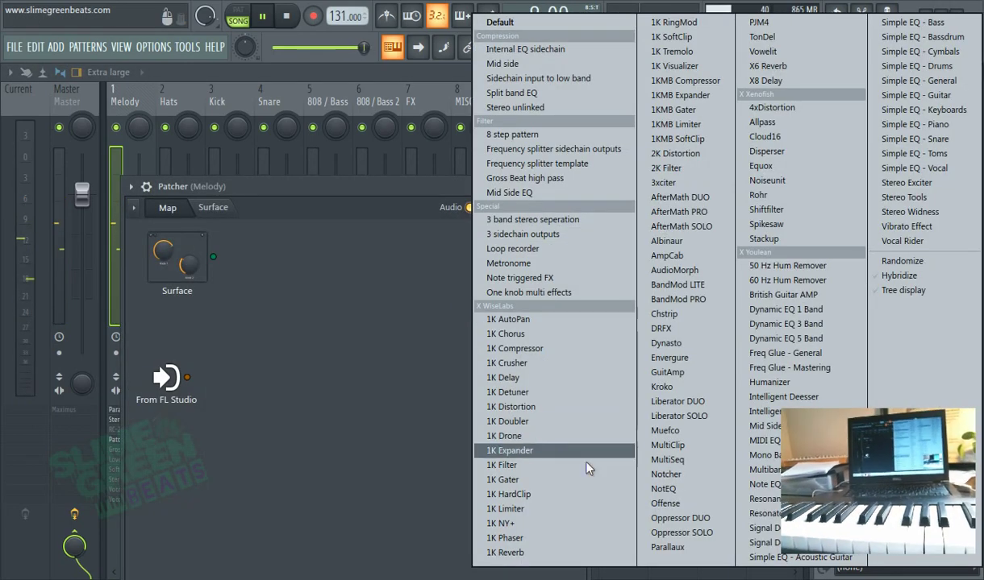
{"action": "left_click", "coordinate": [557, 502]}
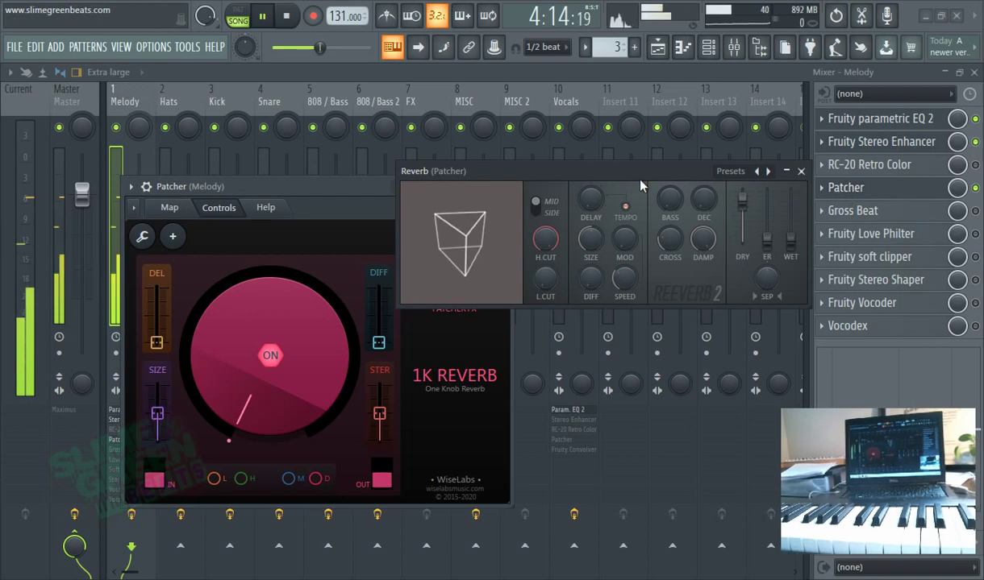
{"action": "left_click_drag", "start_coordinate": [518, 169], "coordinate": [668, 208]}
{"action": "left_click_drag", "start_coordinate": [321, 350], "coordinate": [321, 272]}
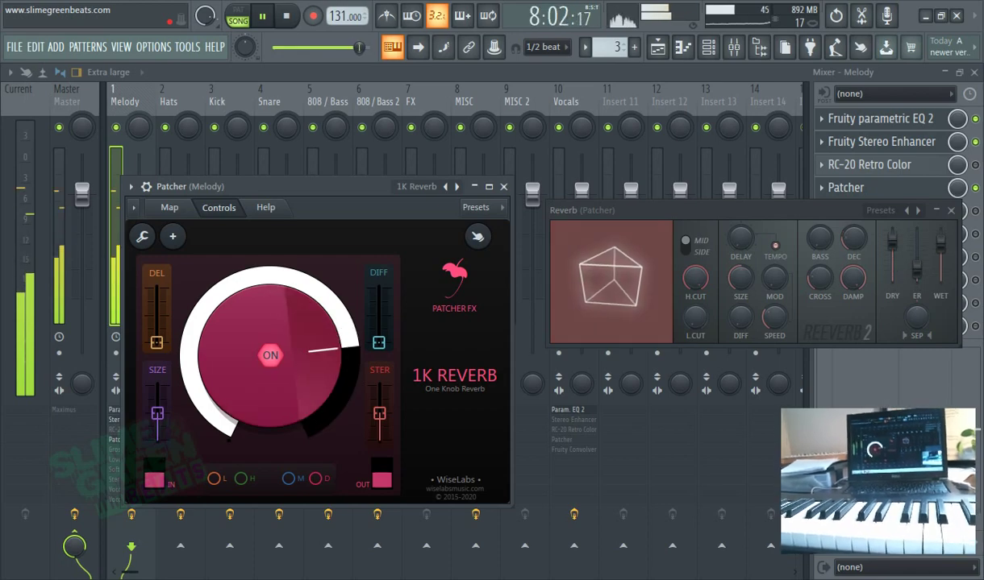
{"action": "scroll", "coordinate": [295, 387], "scroll_direction": "down", "scroll_amount": 2}
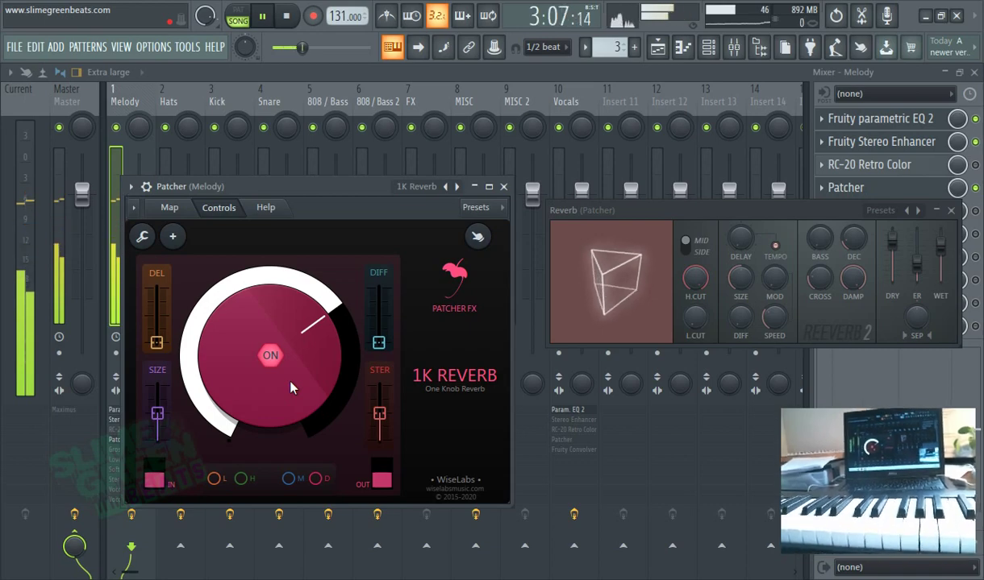
{"action": "left_click", "coordinate": [417, 68]}
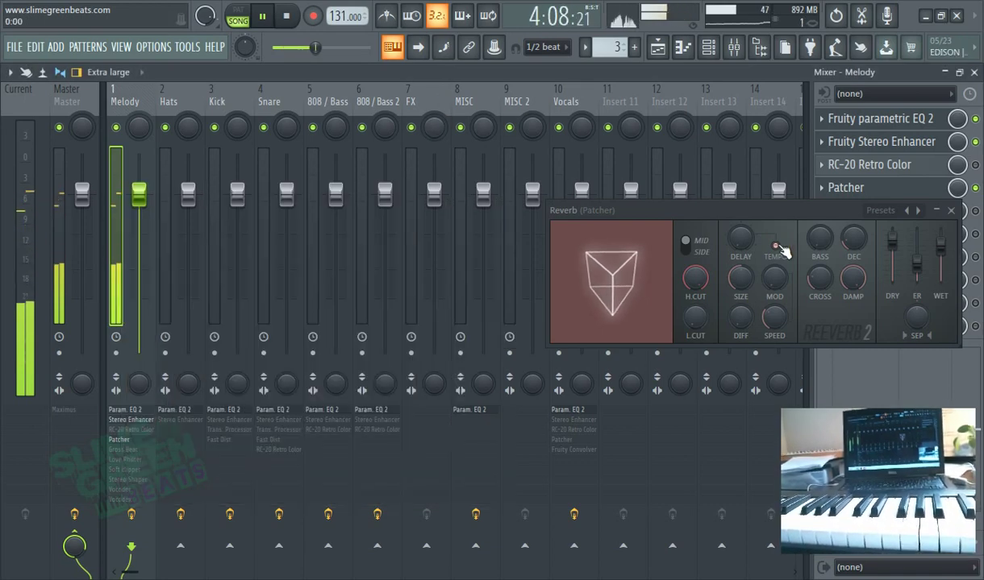
{"action": "left_click_drag", "start_coordinate": [821, 214], "coordinate": [675, 336]}
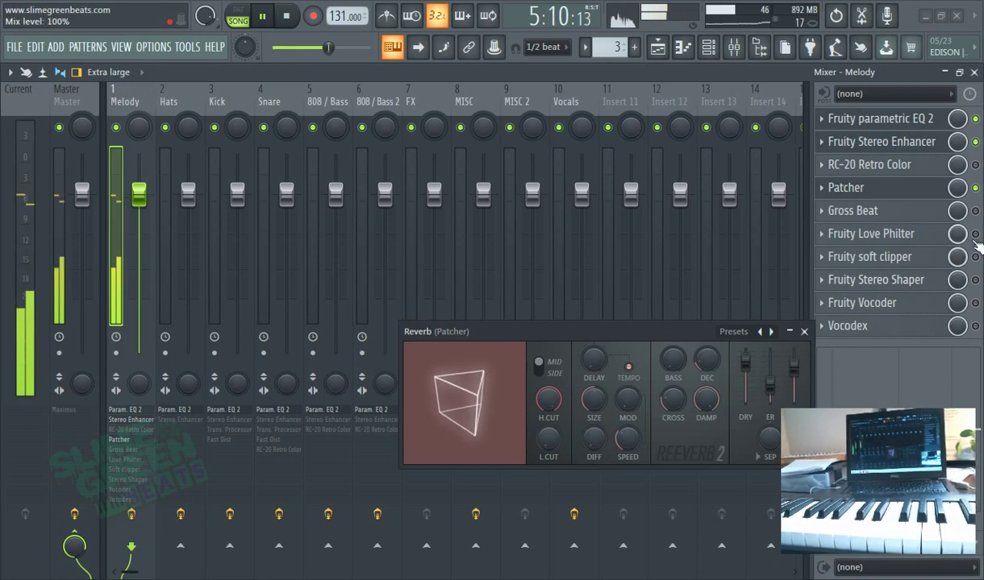
- Enable Fruity Love Philter on the Melody track and inspect its default settings
{"action": "left_click", "coordinate": [916, 238]}
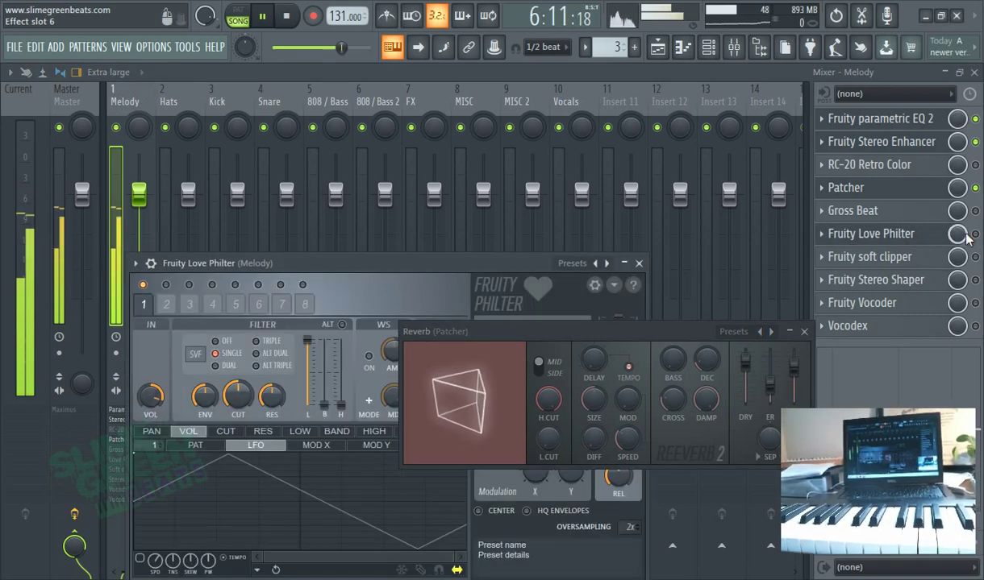
{"action": "left_click", "coordinate": [975, 235]}
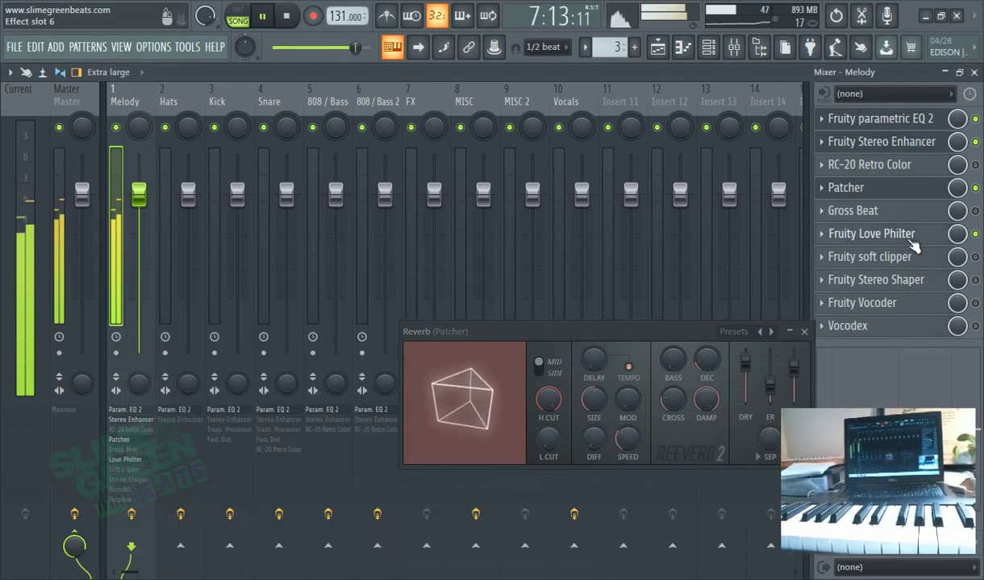
{"action": "left_click", "coordinate": [909, 239]}
{"action": "left_click_drag", "start_coordinate": [500, 264], "coordinate": [466, 151]}
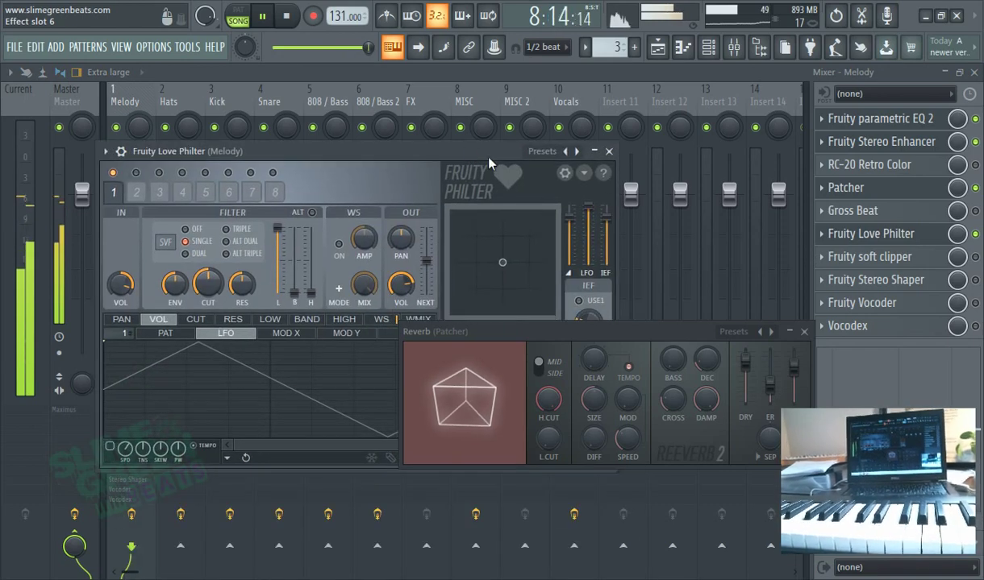
{"action": "left_click_drag", "start_coordinate": [532, 327], "coordinate": [541, 405]}
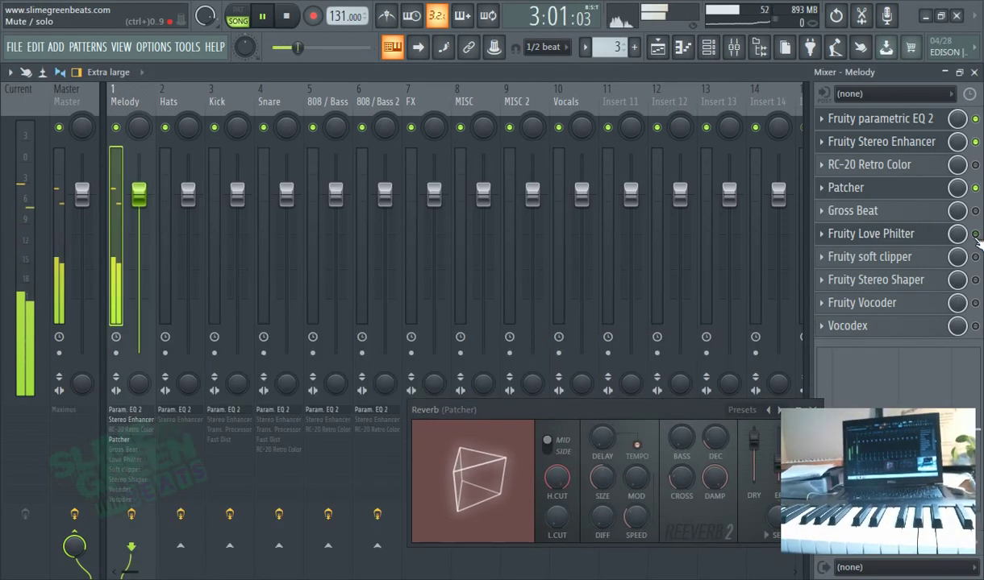
- Enable Gross Beat on the Melody track and choose the Basic 6 time pattern
{"action": "left_click", "coordinate": [892, 216]}
{"action": "left_click", "coordinate": [975, 211]}
{"action": "left_click", "coordinate": [742, 244]}
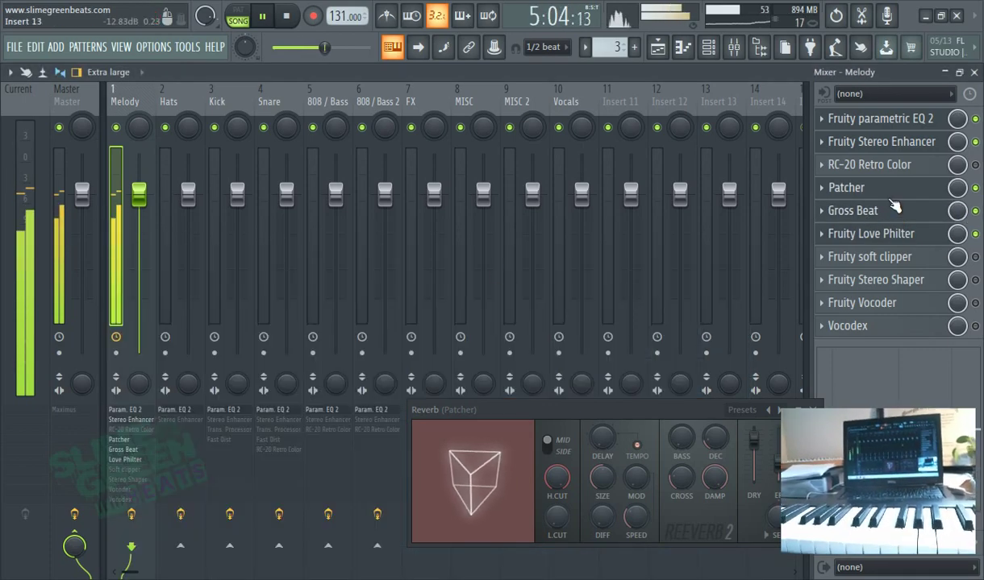
{"action": "left_click_drag", "start_coordinate": [398, 245], "coordinate": [392, 108]}
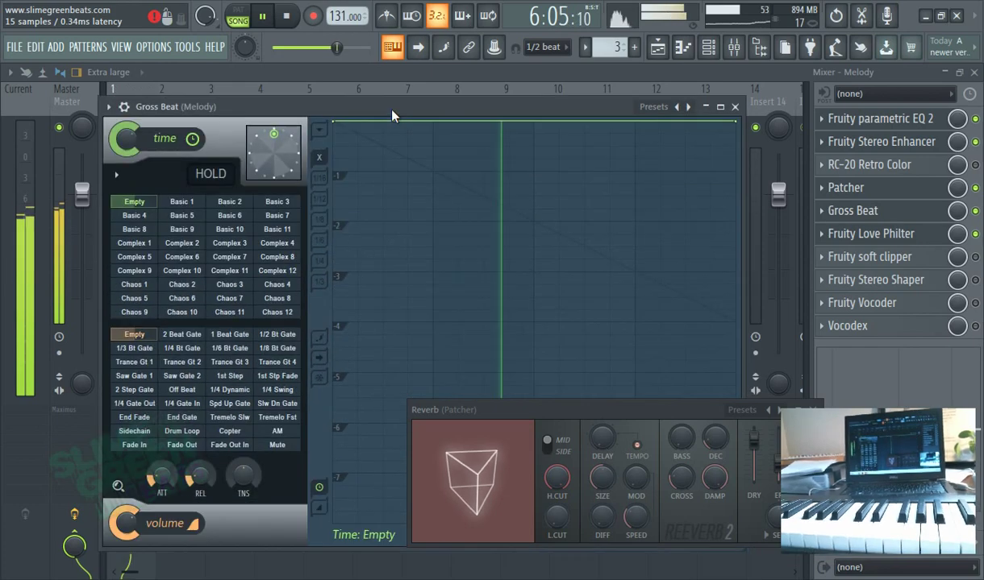
{"action": "left_click", "coordinate": [222, 218]}
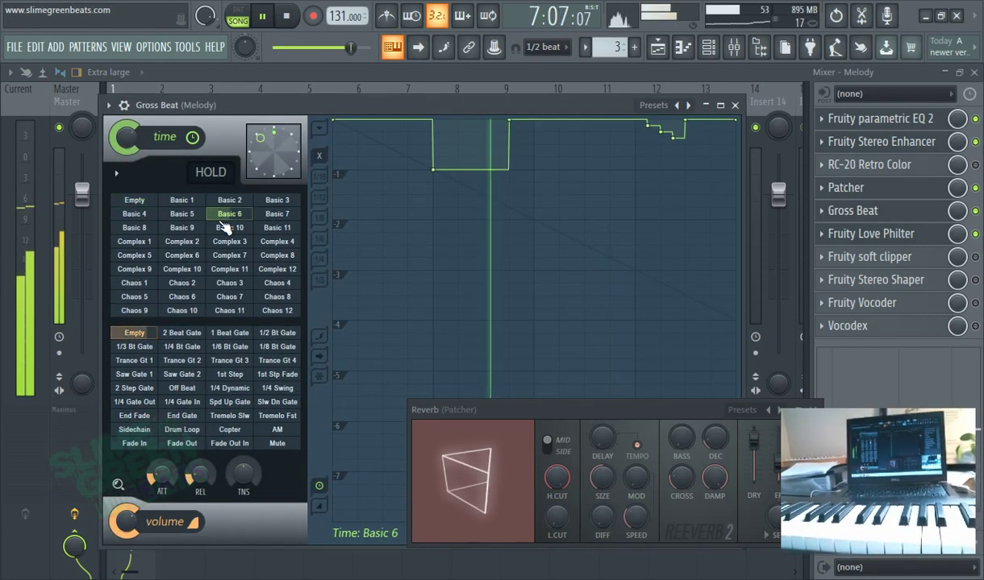
- Delete the stepped points forming the small dip near the end of Gross Beat's Basic 6 time envelope
{"action": "right_click", "coordinate": [649, 126]}
{"action": "left_click", "coordinate": [668, 149]}
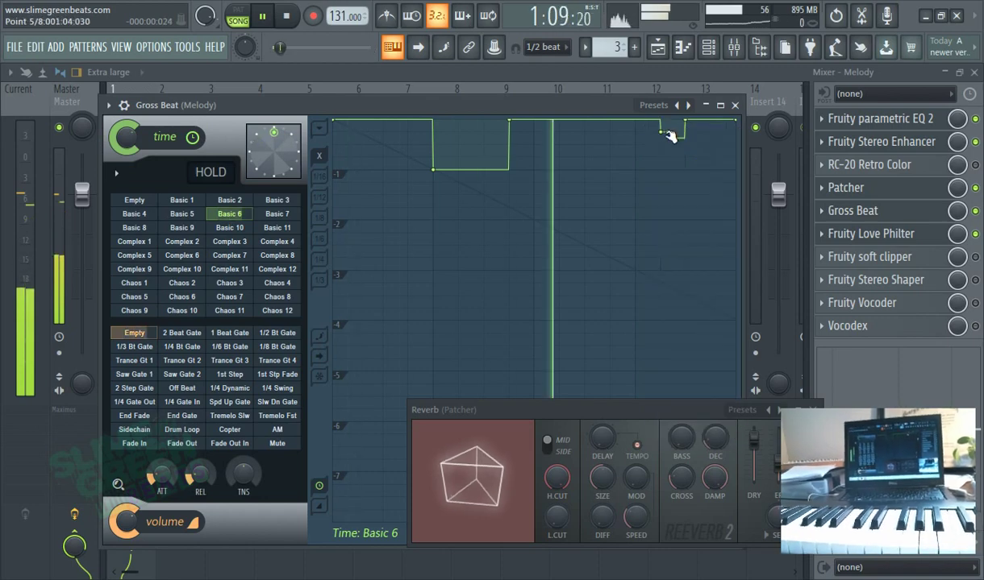
{"action": "right_click", "coordinate": [668, 132]}
{"action": "left_click", "coordinate": [689, 153]}
{"action": "right_click", "coordinate": [674, 131]}
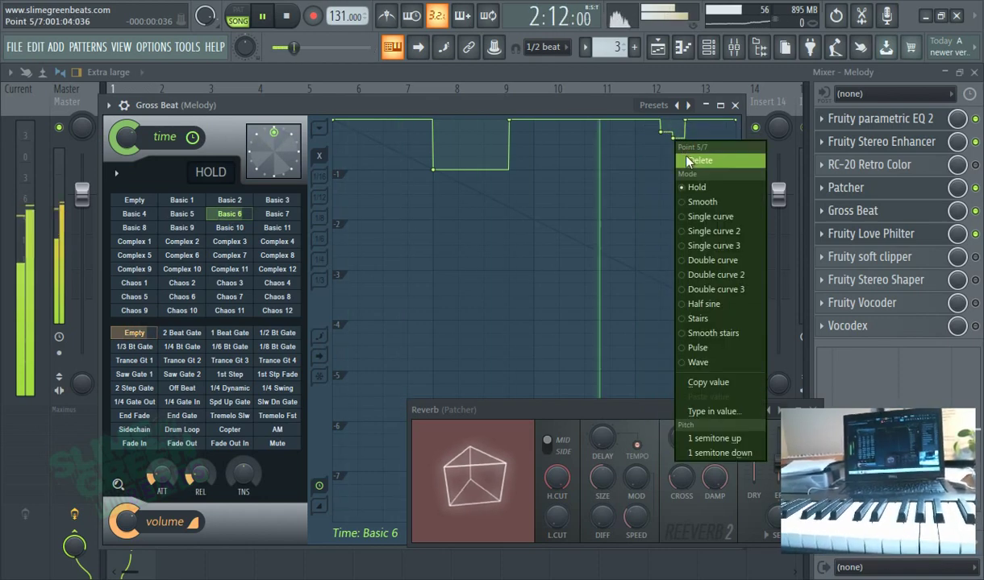
{"action": "left_click", "coordinate": [687, 152]}
{"action": "right_click", "coordinate": [661, 132]}
{"action": "left_click", "coordinate": [676, 153]}
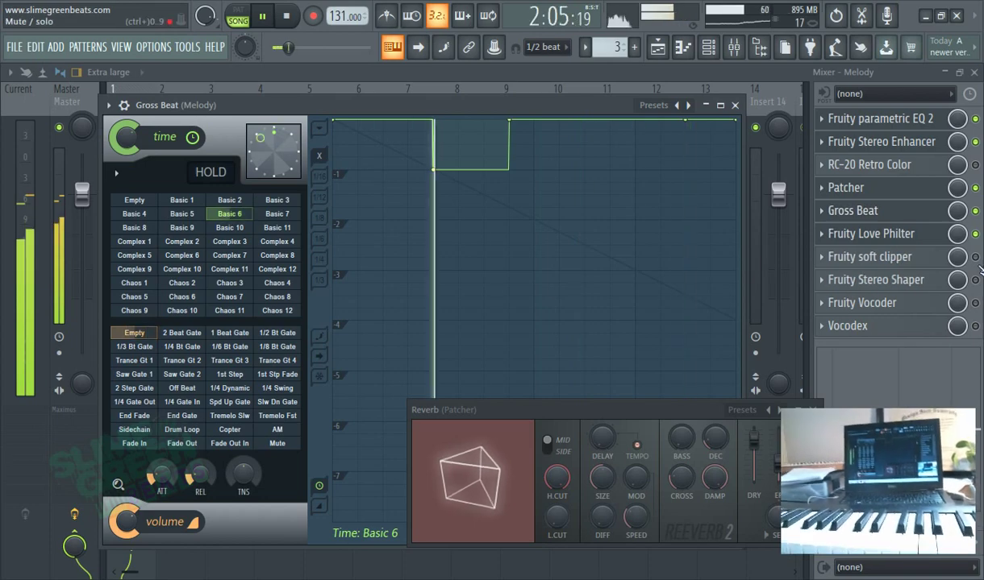
- Enable effect slot 7 on the Melody track and replace its Fruity soft clipper with a second Gross Beat
{"action": "left_click", "coordinate": [975, 257]}
{"action": "left_click", "coordinate": [859, 263]}
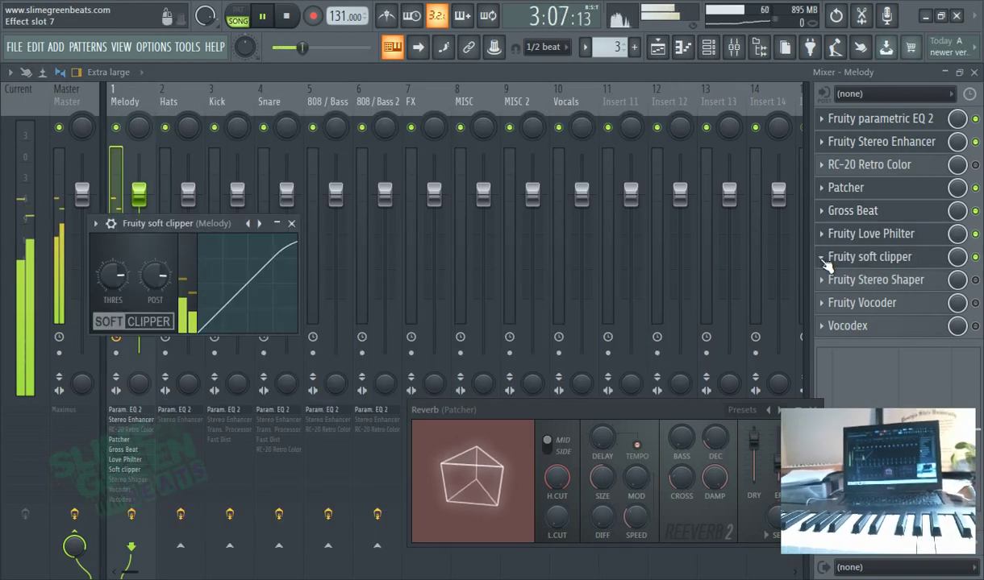
{"action": "right_click", "coordinate": [834, 256]}
{"action": "mouse_move", "coordinate": [835, 214]}
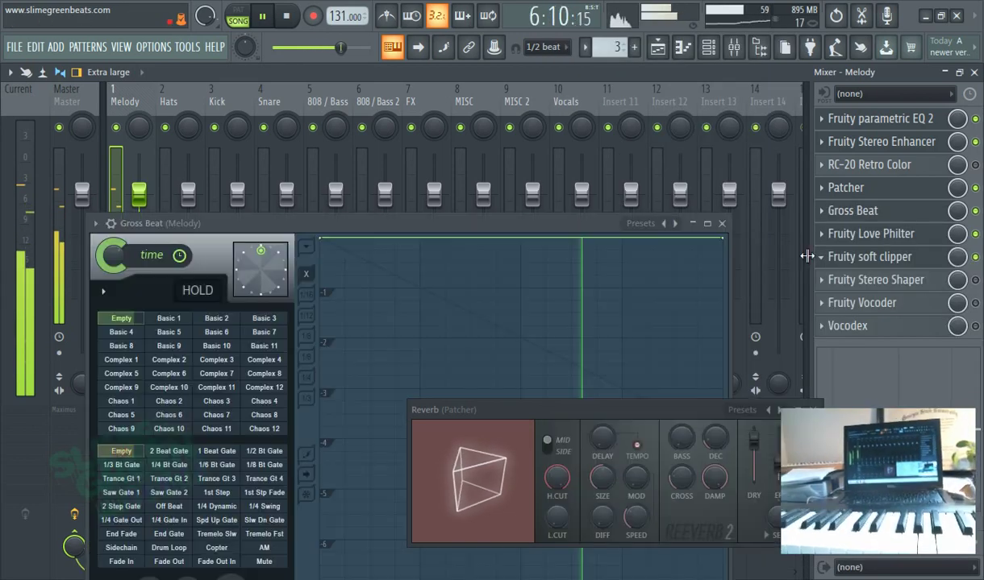
{"action": "left_click_drag", "start_coordinate": [597, 231], "coordinate": [586, 115]}
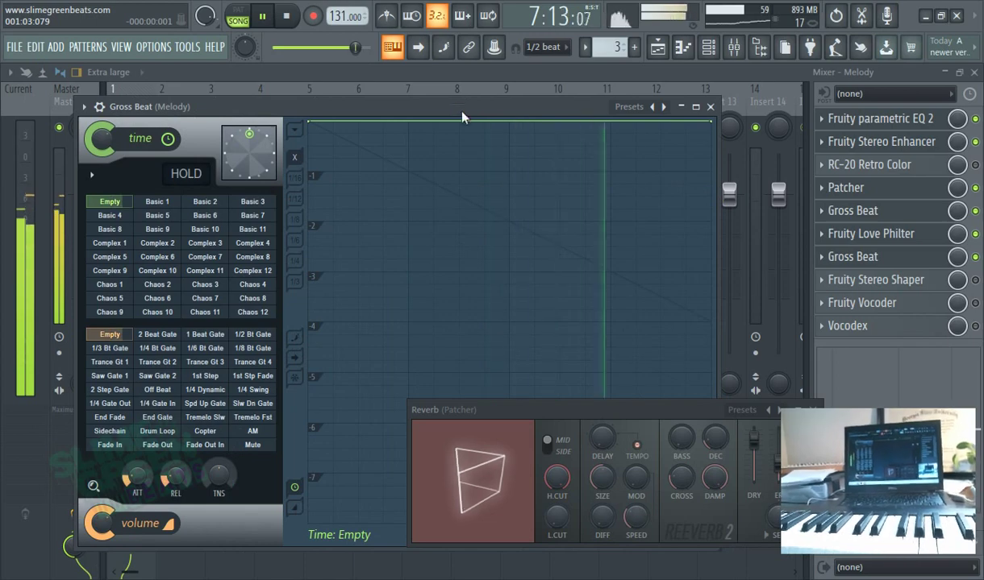
- Try the Momentary preset with the 1/2 Speed time pattern in the second Gross Beat
{"action": "left_click", "coordinate": [628, 106]}
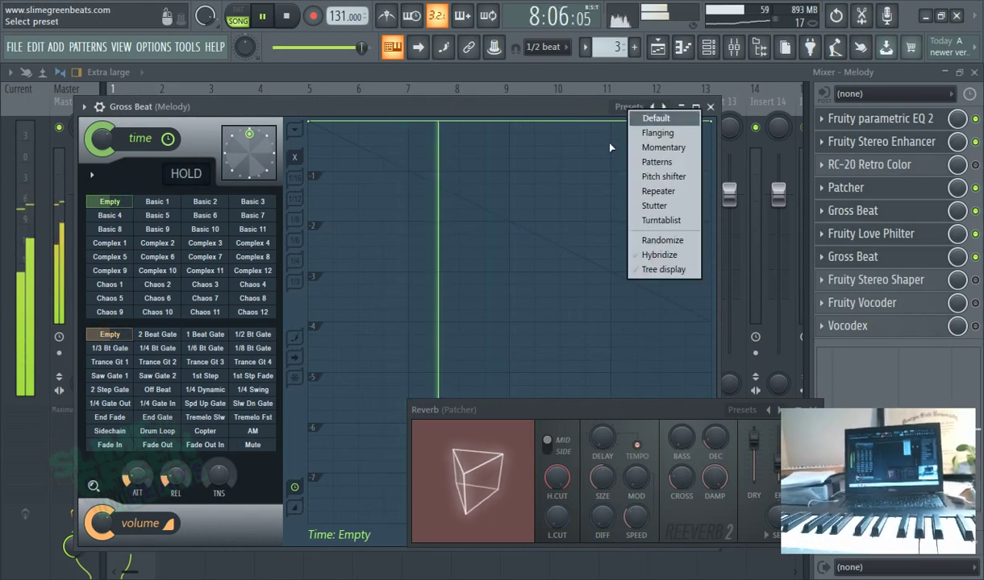
{"action": "left_click", "coordinate": [653, 147]}
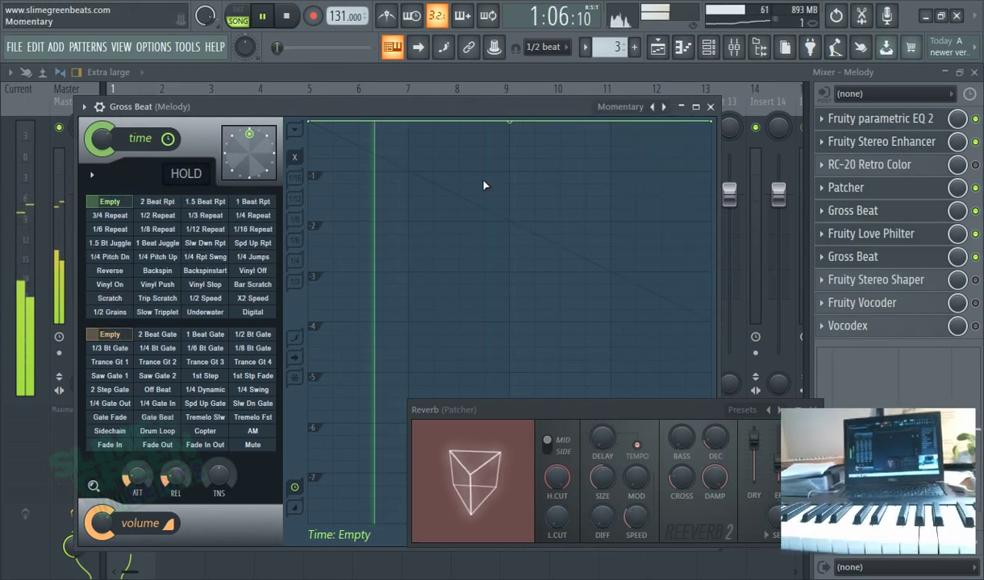
{"action": "left_click", "coordinate": [212, 302]}
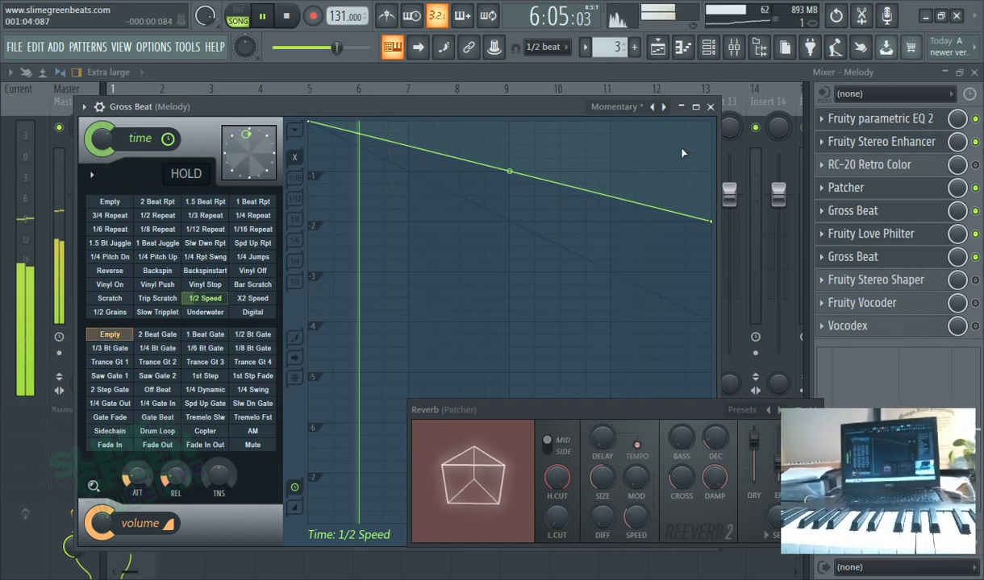
- Load the second Gross Beat's Pitch shifter preset, choose the +1 time pattern and set click reduction to High (melodic)
{"action": "left_click", "coordinate": [625, 108]}
{"action": "left_click", "coordinate": [658, 177]}
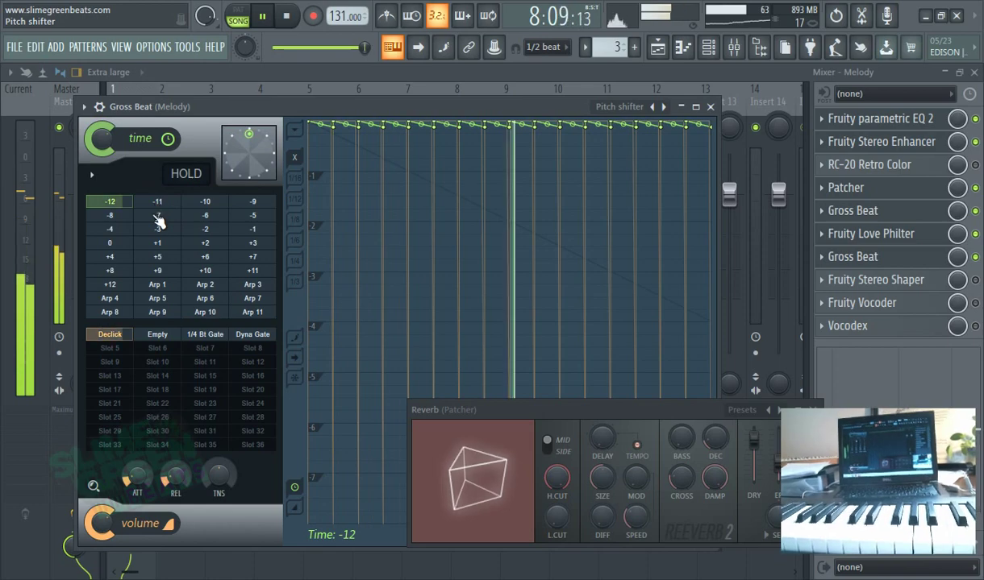
{"action": "left_click", "coordinate": [157, 243]}
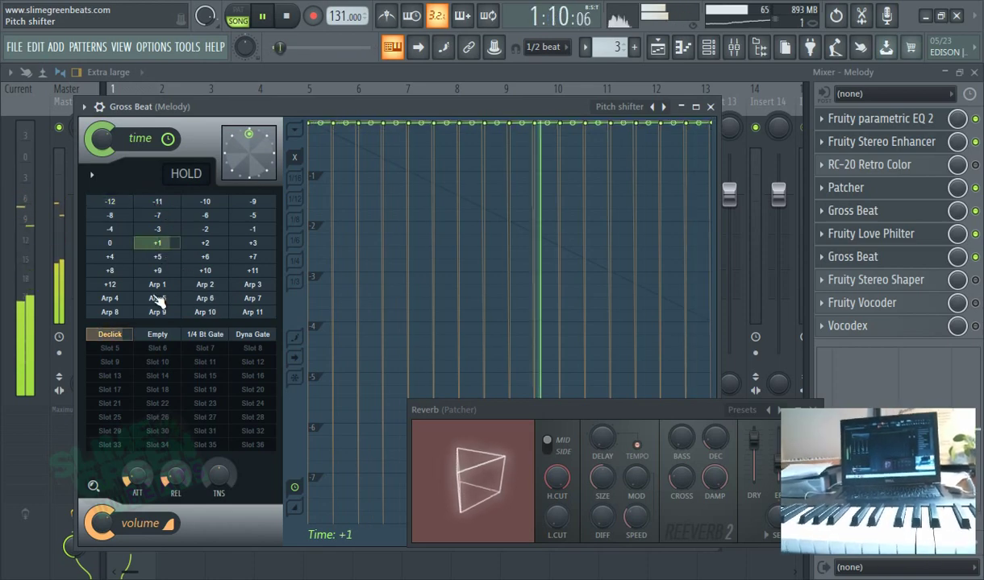
{"action": "left_click", "coordinate": [92, 176]}
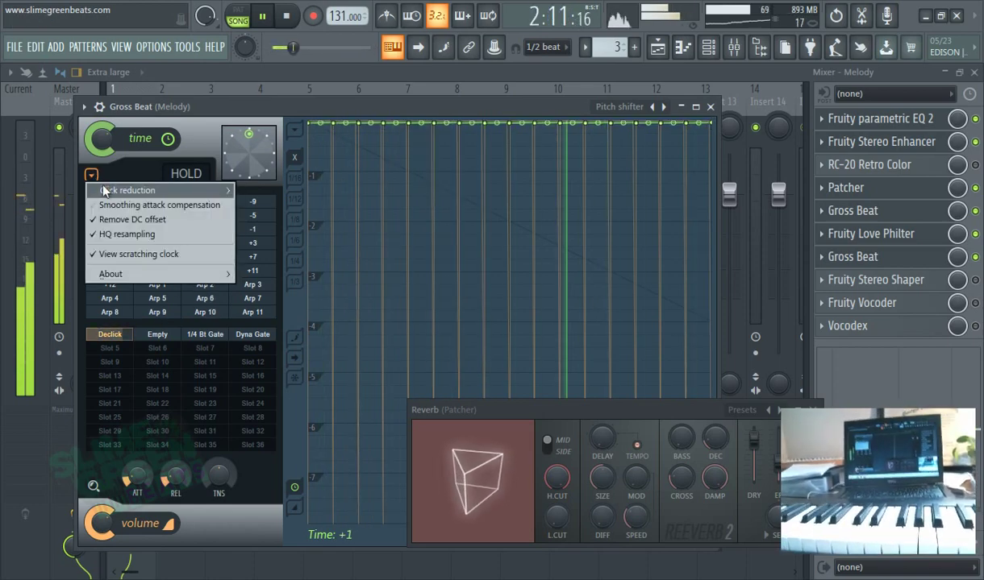
{"action": "mouse_move", "coordinate": [221, 194]}
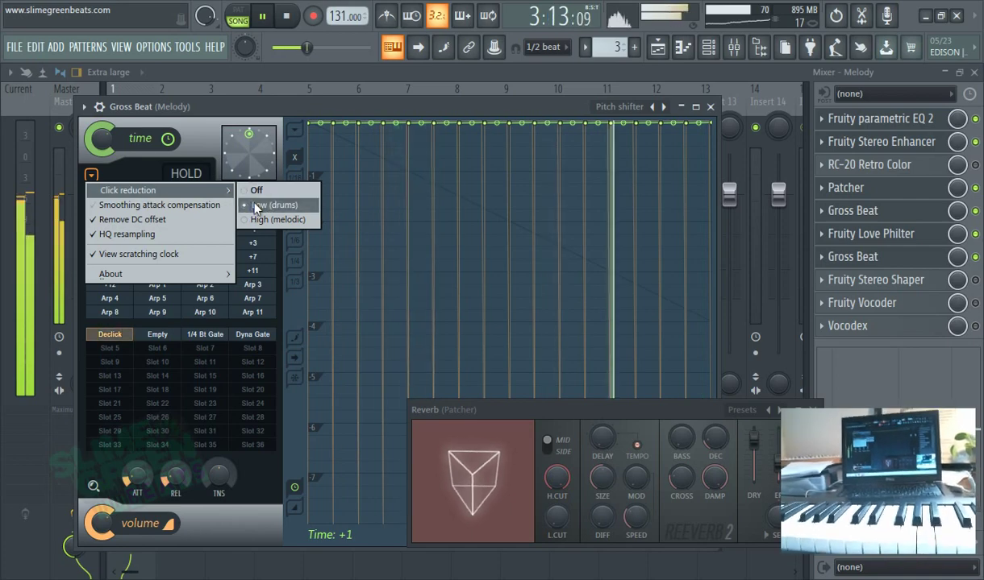
{"action": "left_click", "coordinate": [256, 219]}
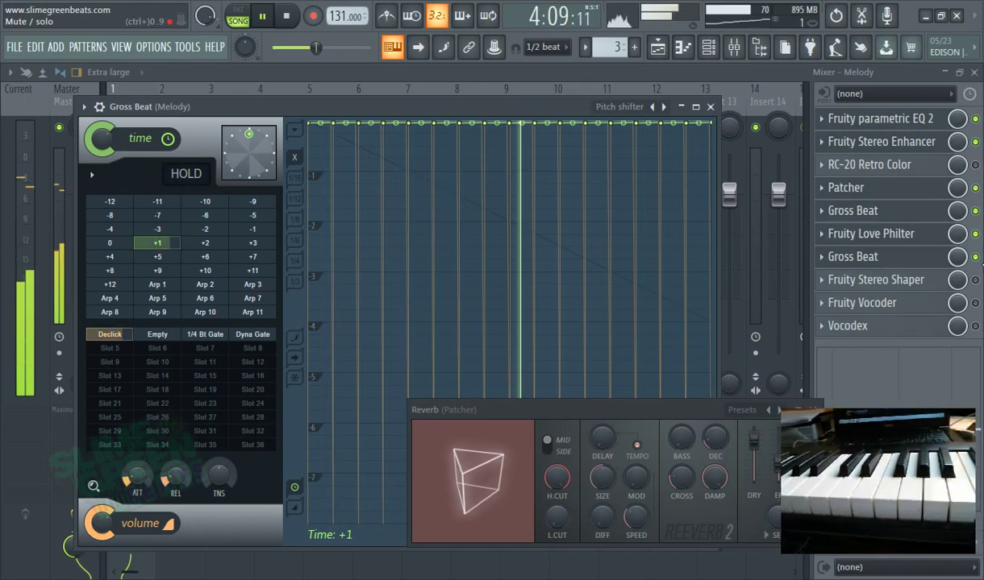
{"action": "left_click", "coordinate": [975, 257]}
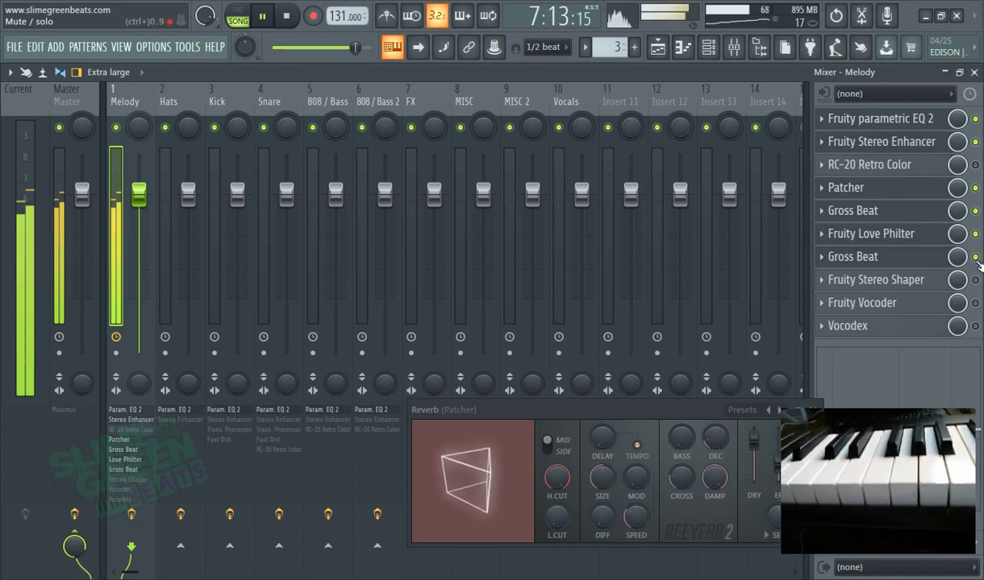
- Switch from Pattern 3 to the empty Pattern 4 and lower the Melody track's mixer fader to about -5.3 dB
{"action": "left_click", "coordinate": [658, 48]}
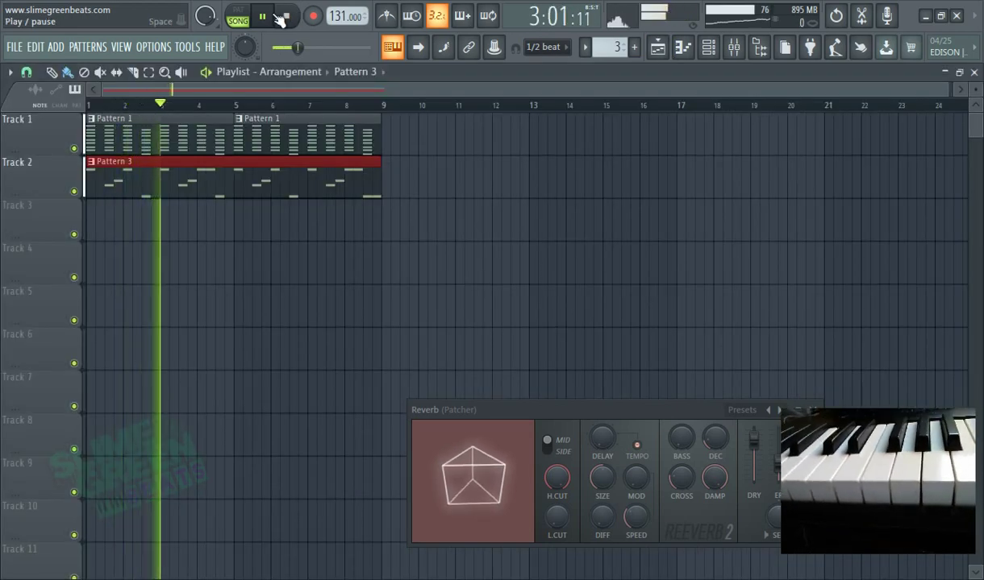
{"action": "left_click", "coordinate": [636, 47]}
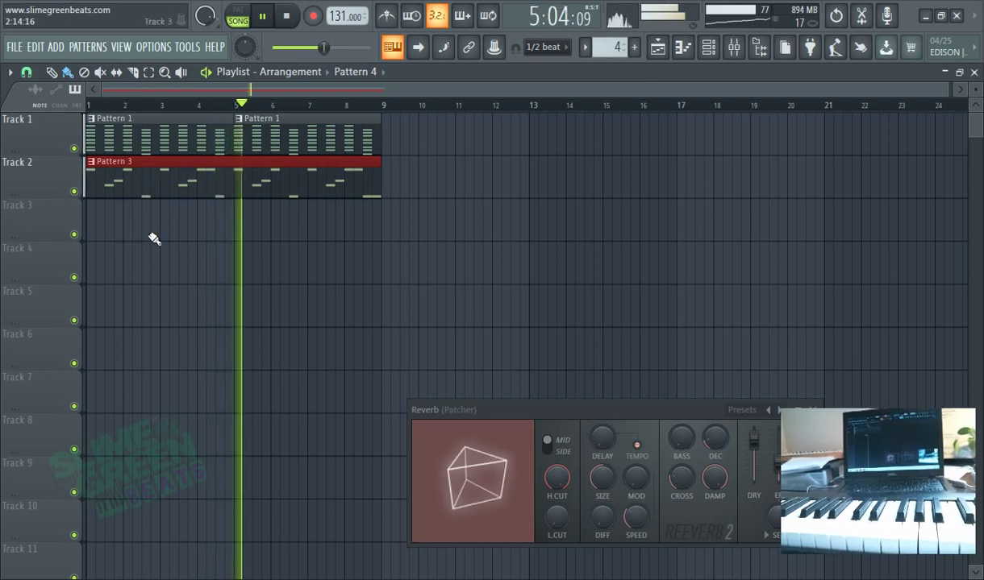
{"action": "left_click", "coordinate": [734, 46]}
{"action": "left_click_drag", "start_coordinate": [138, 195], "coordinate": [139, 229]}
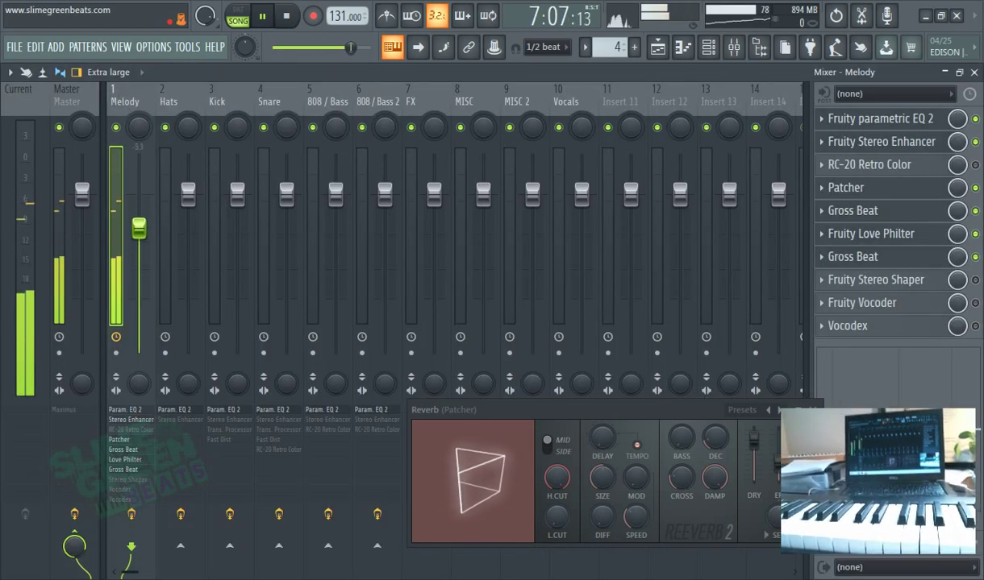